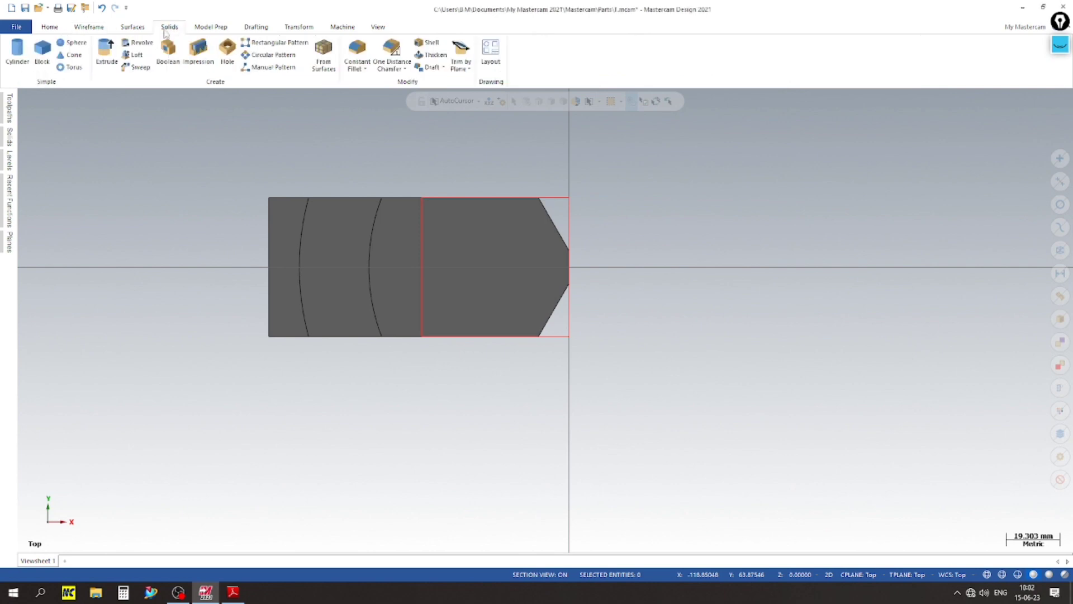
Extrude-cut the rectangular chain around the pointed end of the solid to a depth of 6 mm as a single operation
click(106, 53)
click(596, 197)
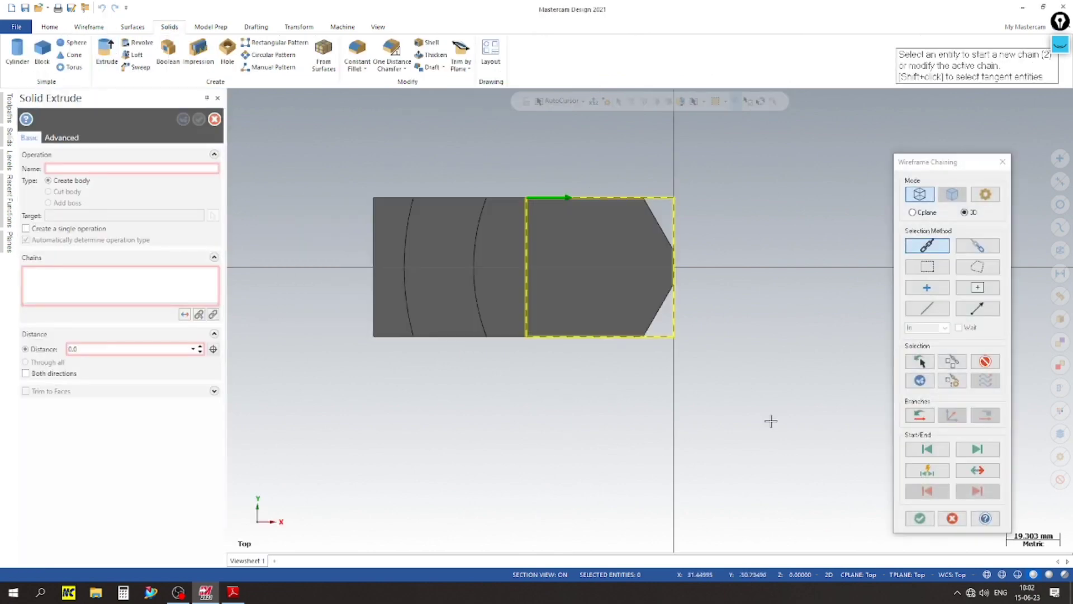
click(919, 518)
right_click(295, 170)
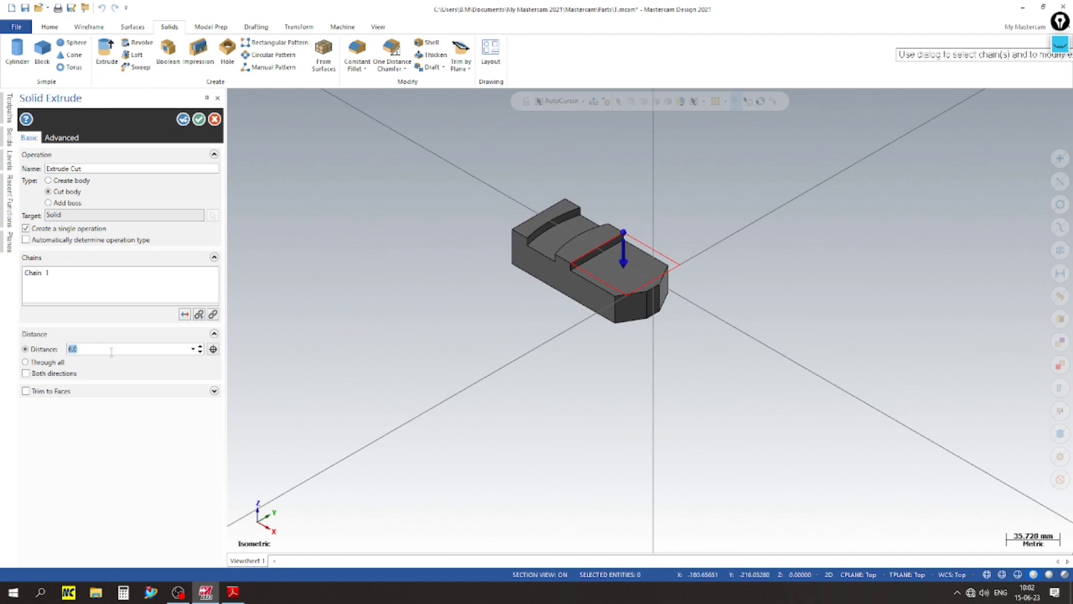
click(199, 119)
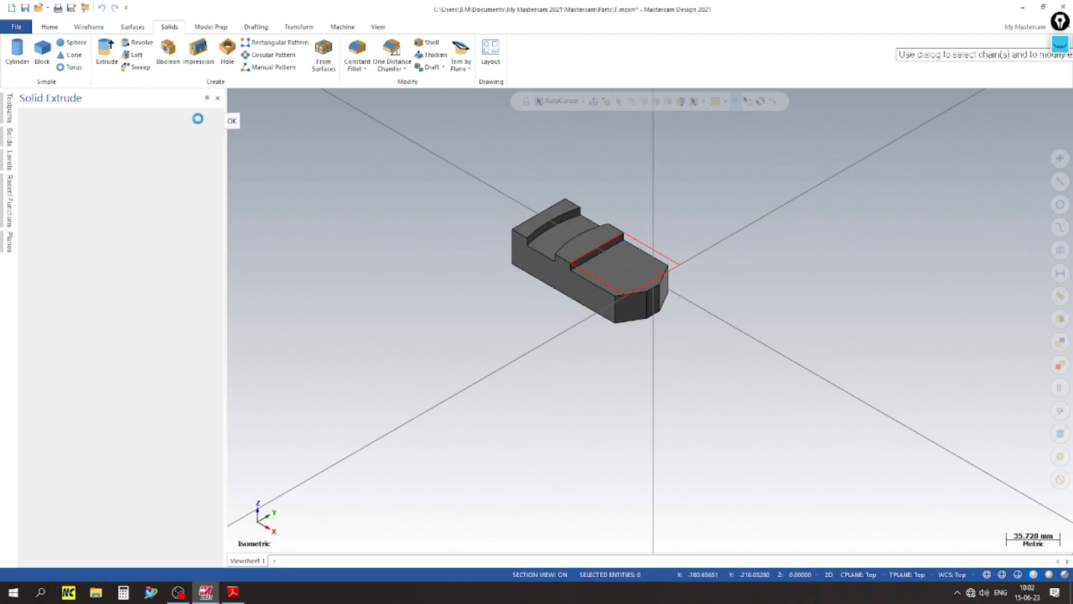
Add level 5 as the active level and hide level 4 with its rectangle wireframe
click(10, 160)
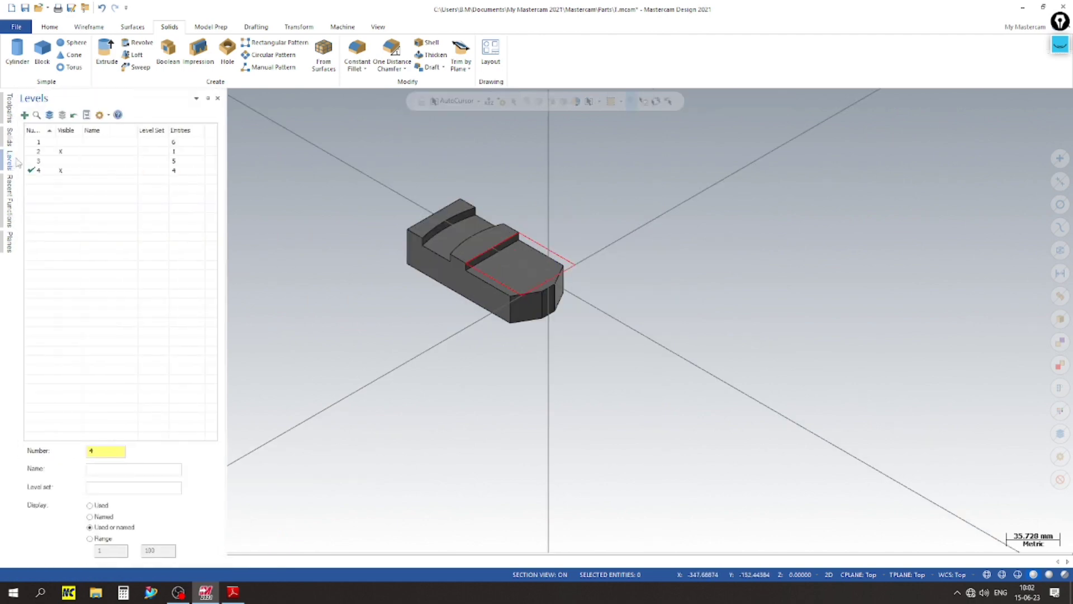
click(26, 115)
scroll(414, 251, up, 5)
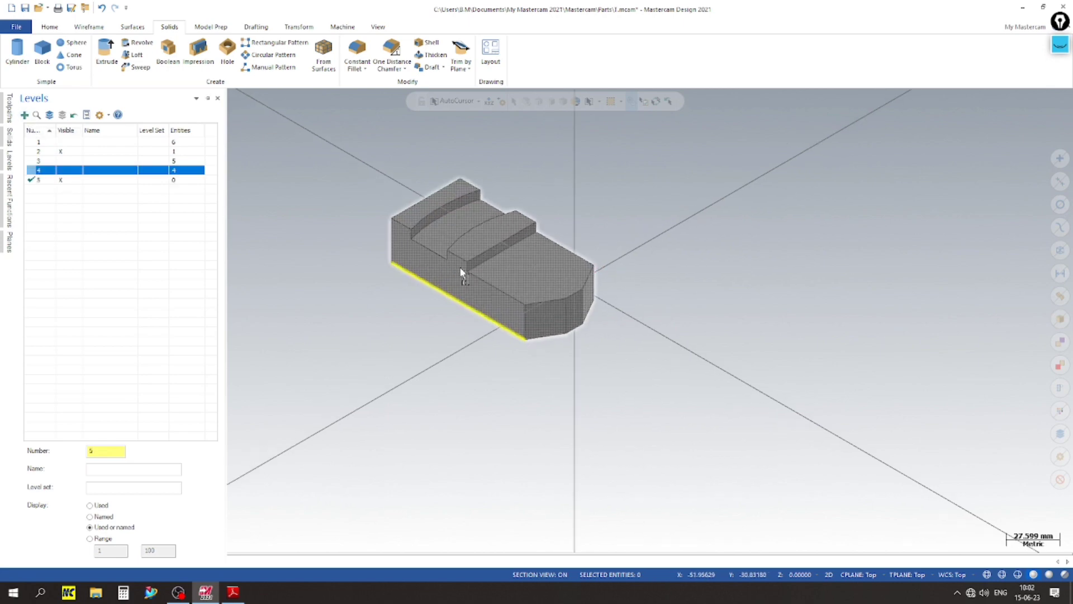
scroll(356, 233, down, 1)
middle_drag(656, 269, 610, 344)
Switch to Adobe Reader and examine the position and diameter of the large round hole in the Index Slide drawing
click(233, 594)
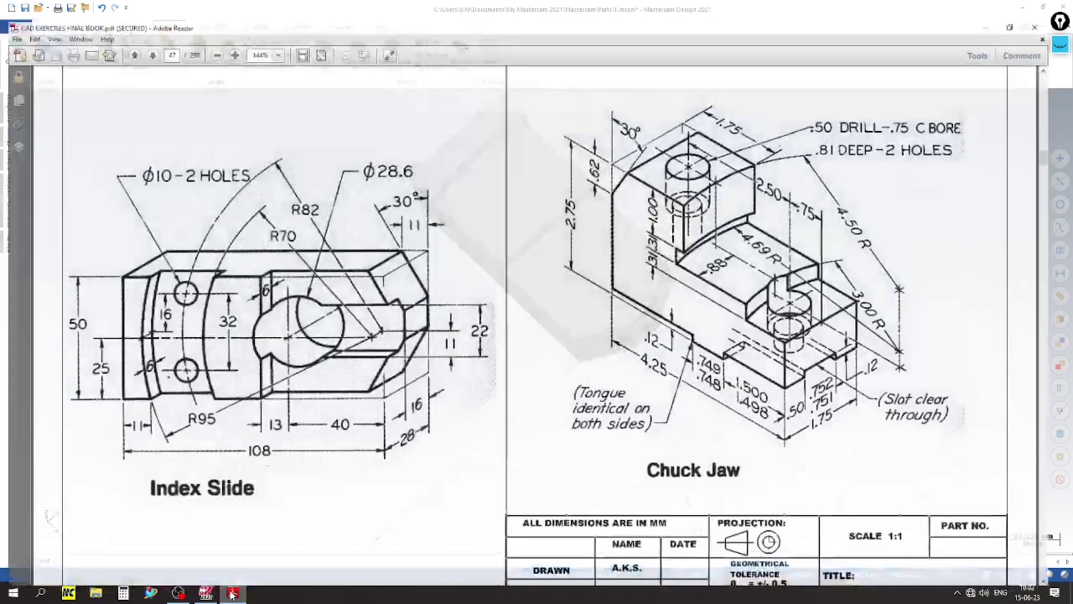
click(233, 593)
click(233, 594)
click(320, 421)
click(404, 100)
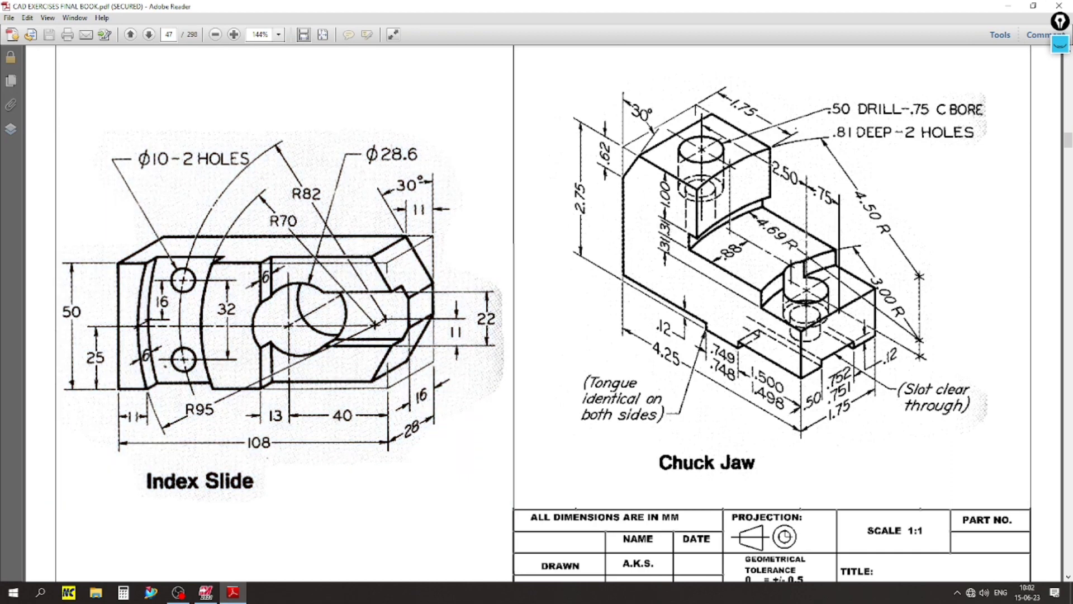
click(233, 593)
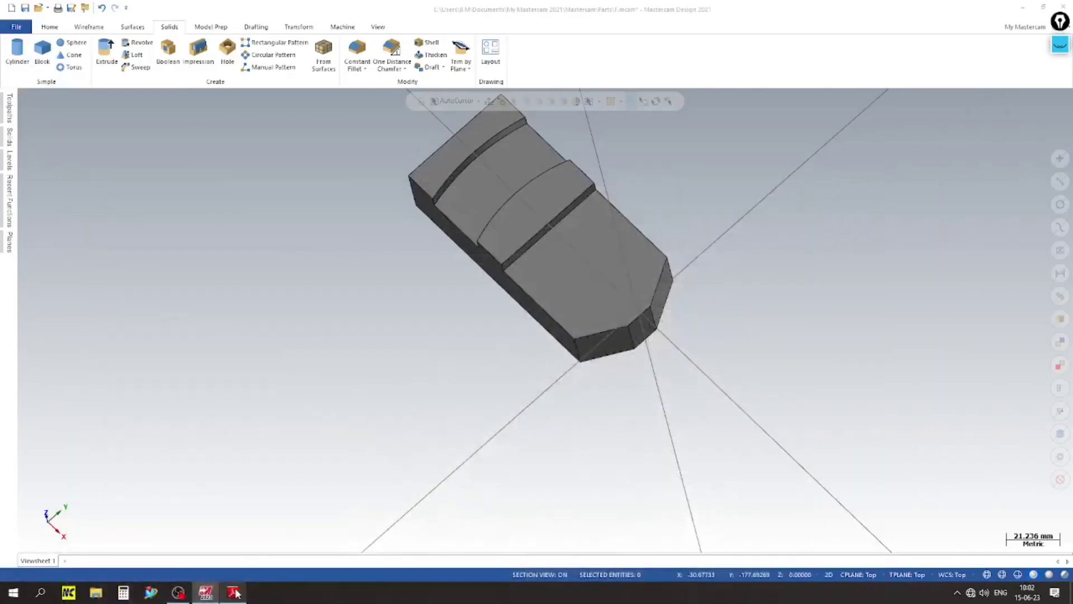
In the top view, draw a line about 42 mm long from the origin at 180° along the part's centerline
right_click(311, 342)
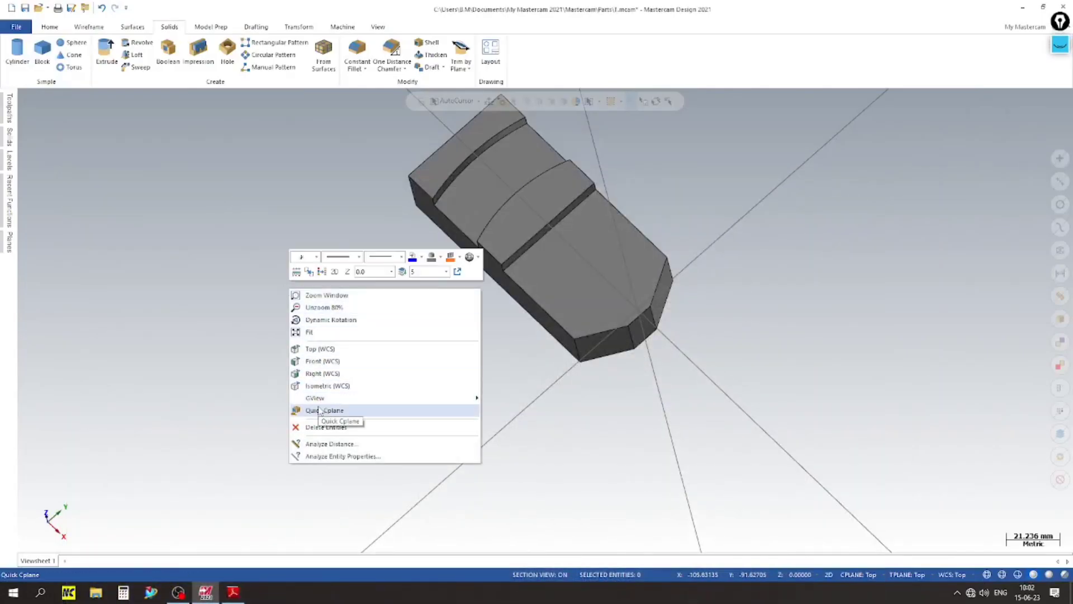
click(324, 348)
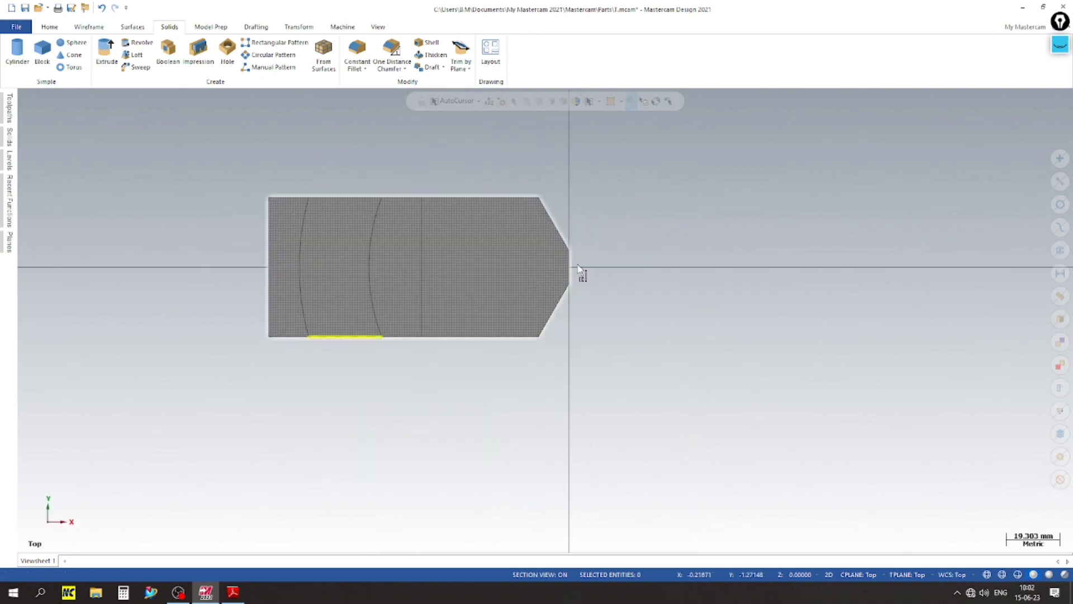
click(89, 27)
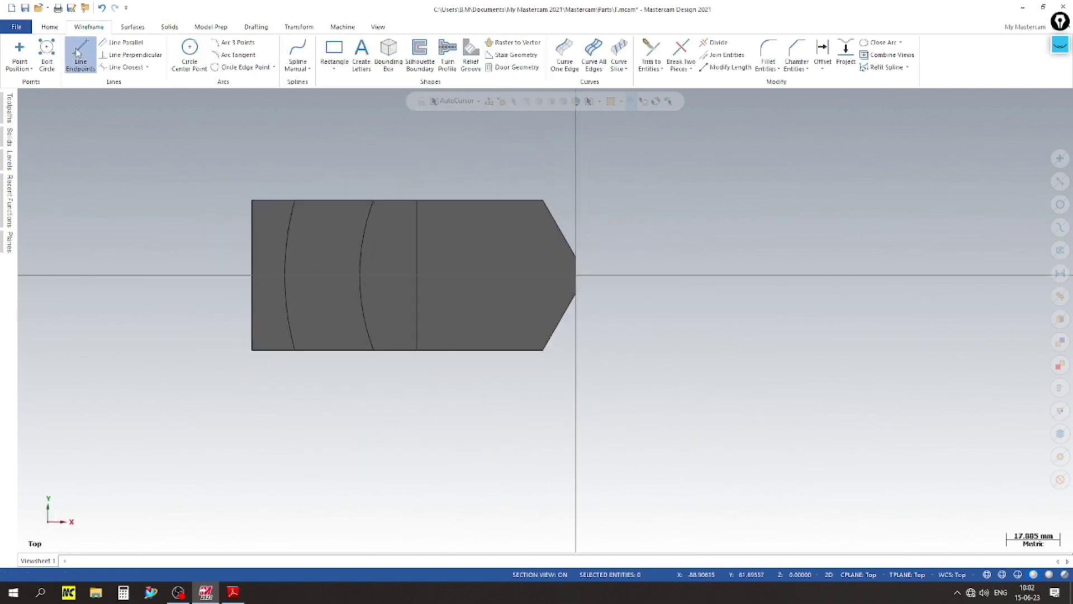
click(80, 56)
click(687, 281)
click(555, 283)
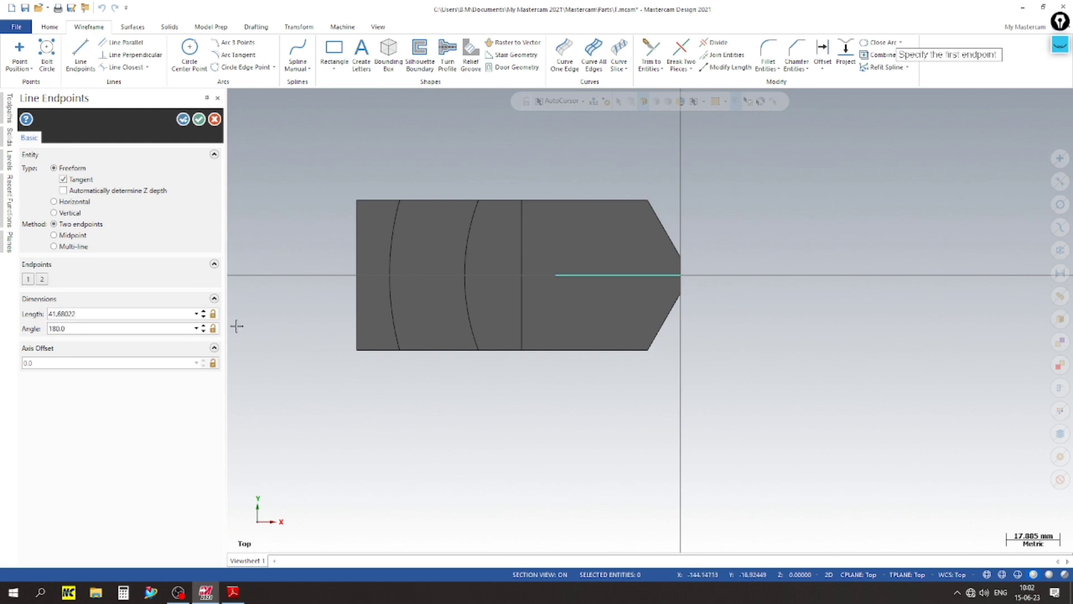
Set the centerline's length to 40 + 14.3 mm (54.3 mm), checking the Index Slide drawing for the dimensions, and accept the line
double_click(99, 314)
text(40)
click(233, 592)
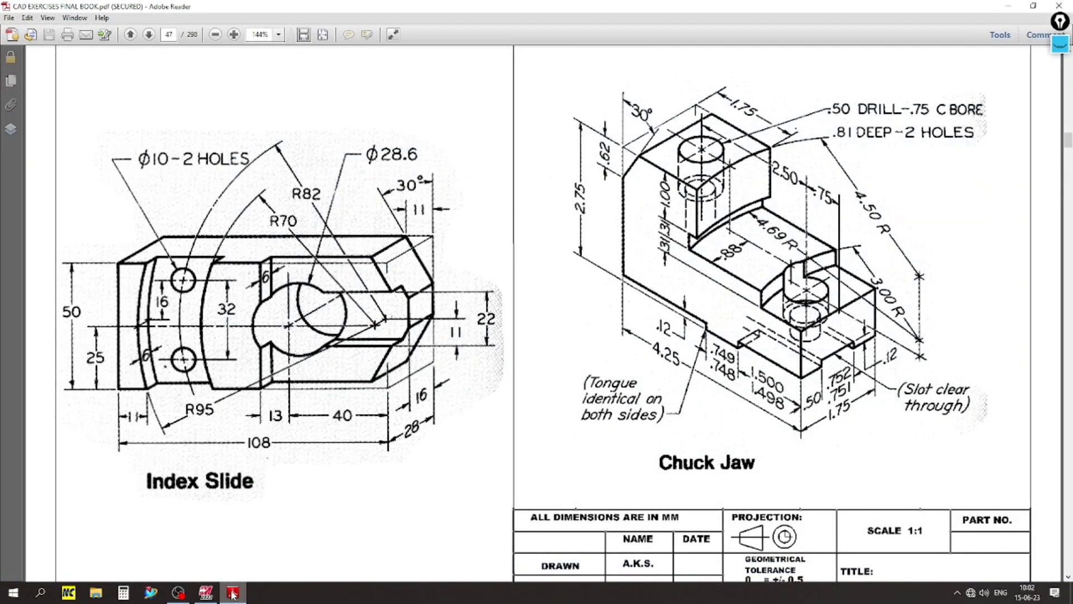
click(233, 592)
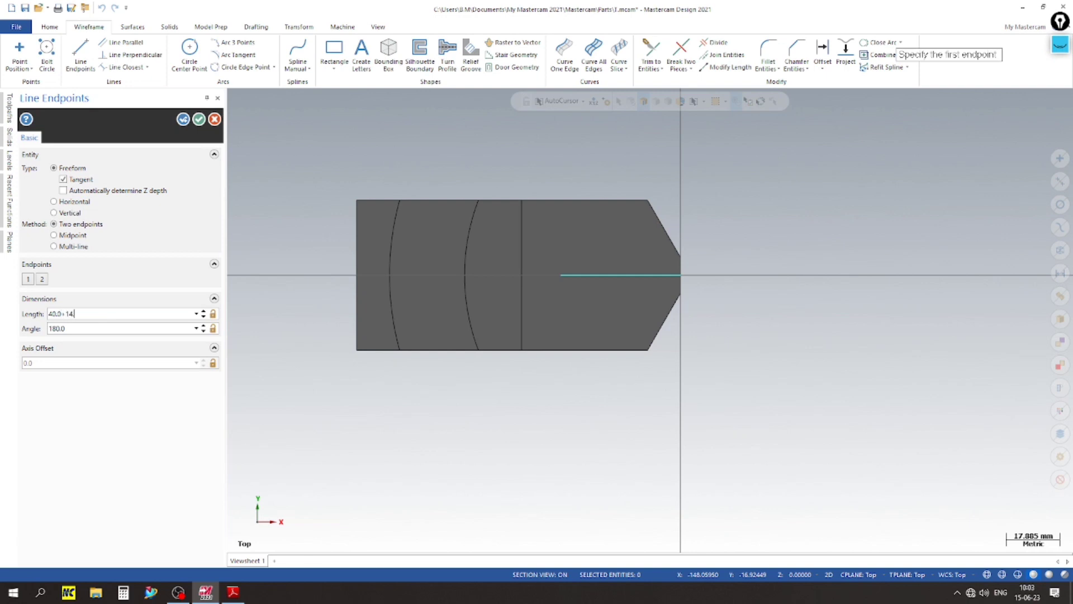
key(Return)
key(Return)
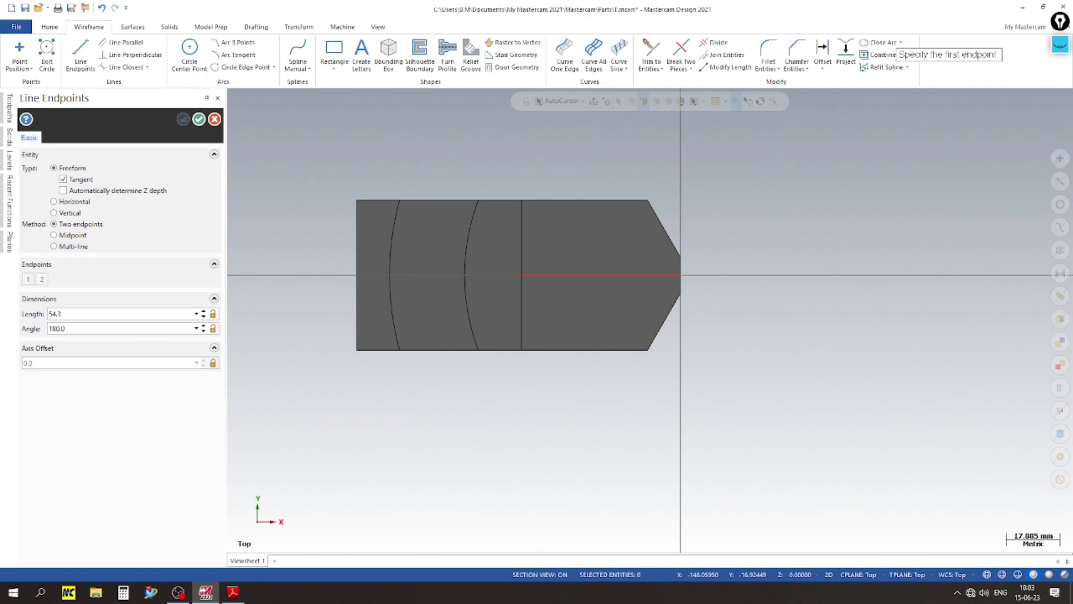
click(232, 594)
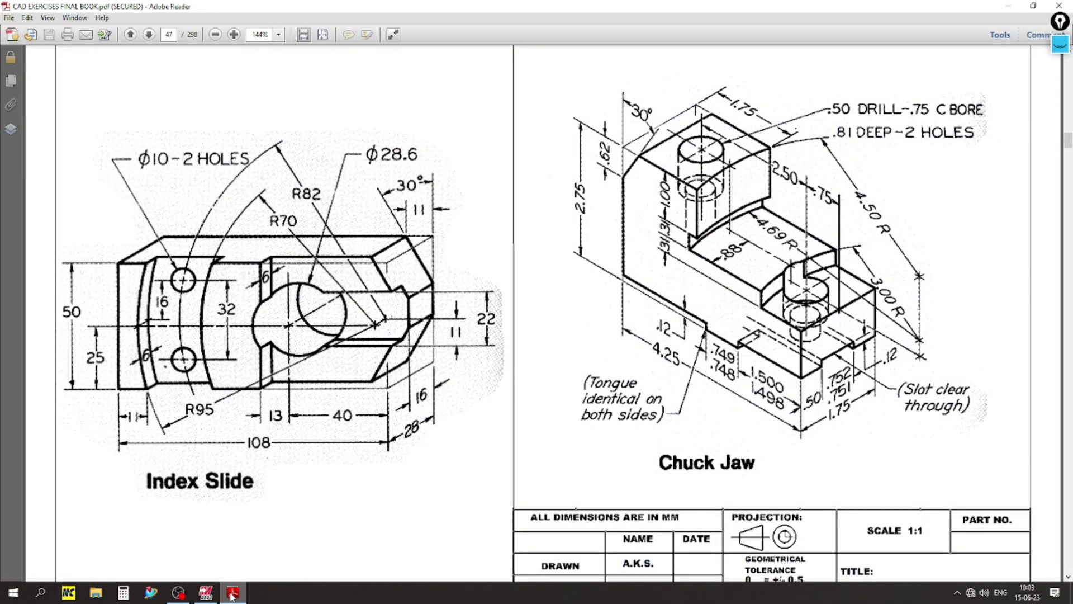
click(232, 594)
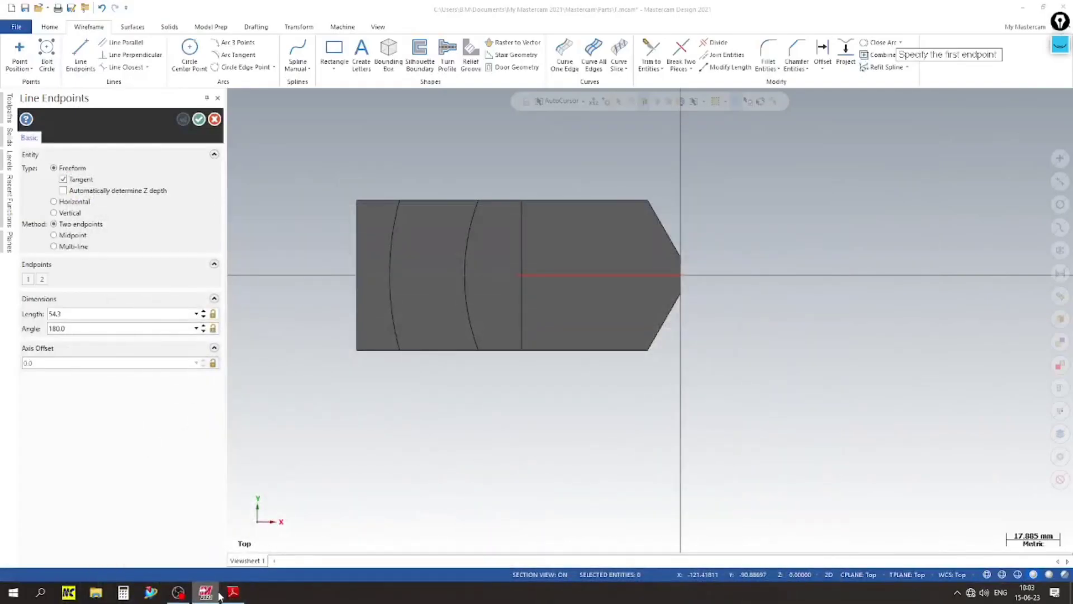
click(198, 119)
Draw a 28.6 mm diameter circle centered on the inner end of the 54.3 mm line
click(190, 52)
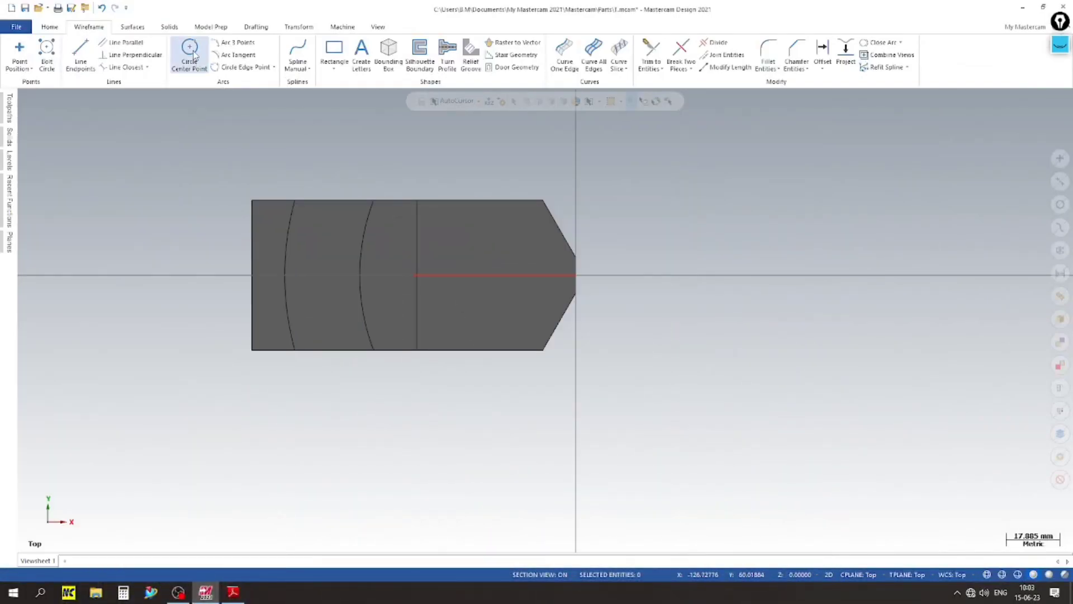
click(516, 275)
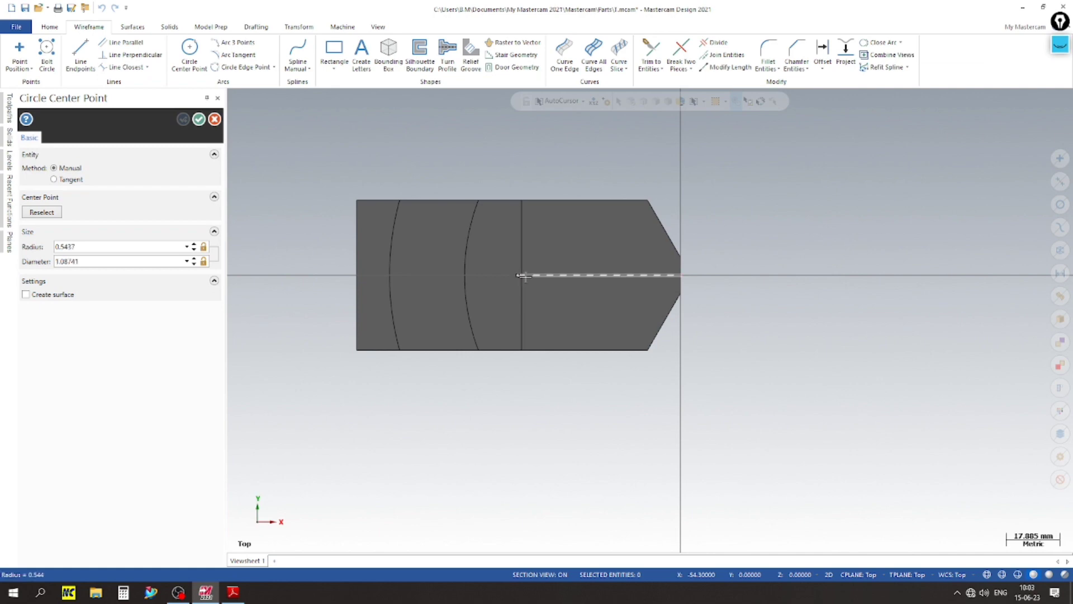
click(552, 286)
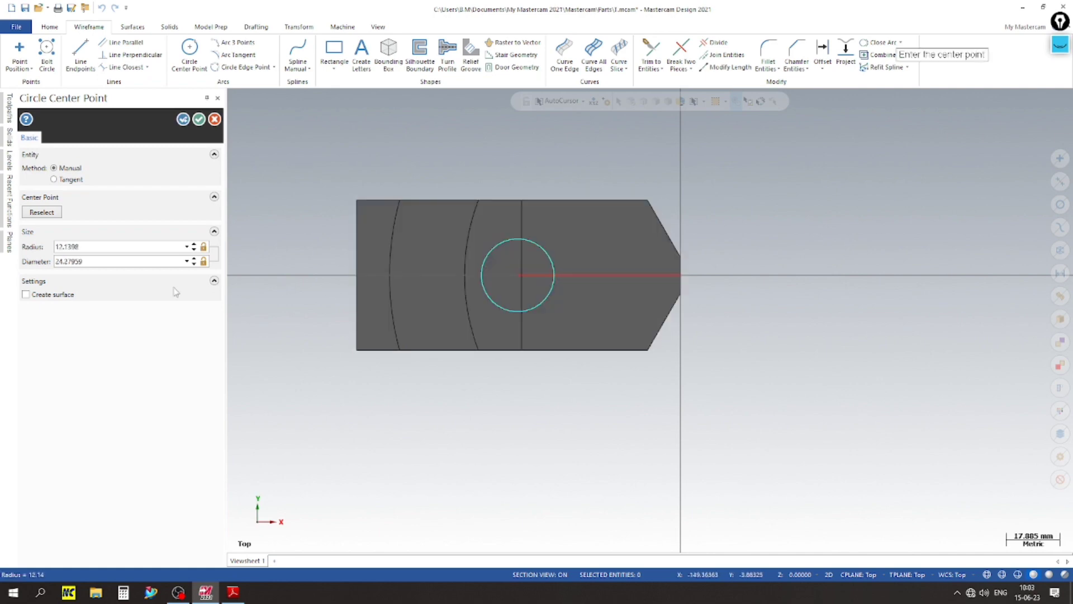
double_click(135, 262)
text(28.6)
key(Return)
key(Return)
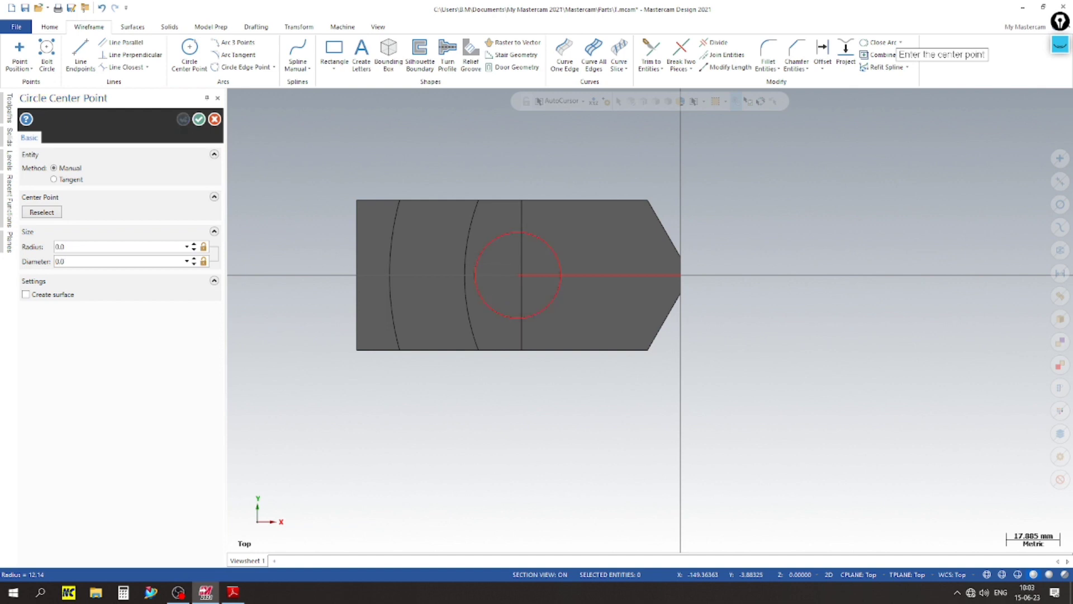
click(199, 119)
Compare the circle with the Index Slide drawing and delete the horizontal construction line
click(233, 593)
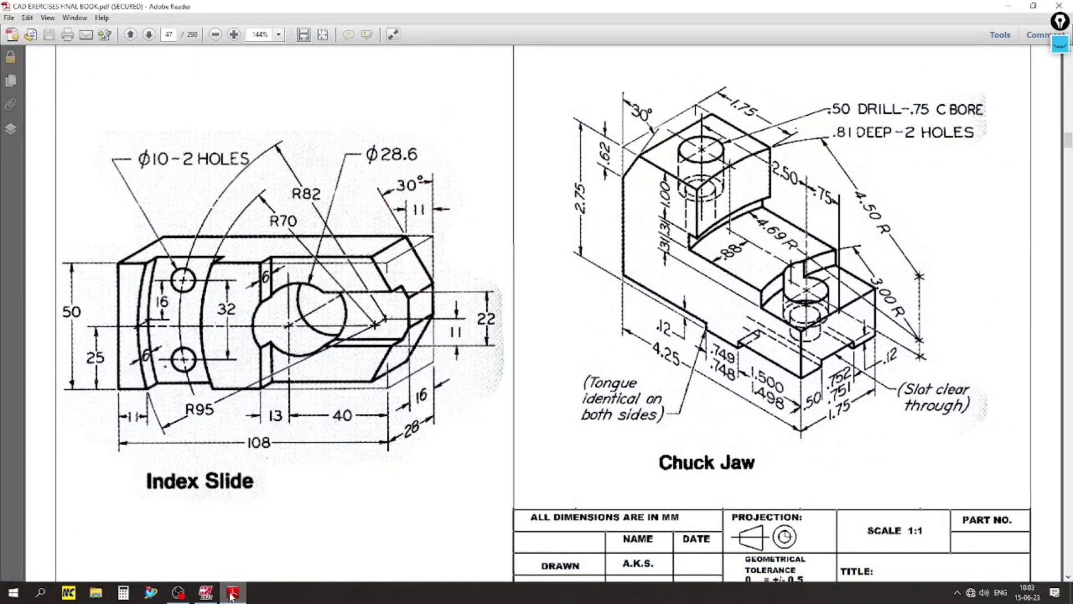
click(232, 593)
click(233, 593)
click(232, 593)
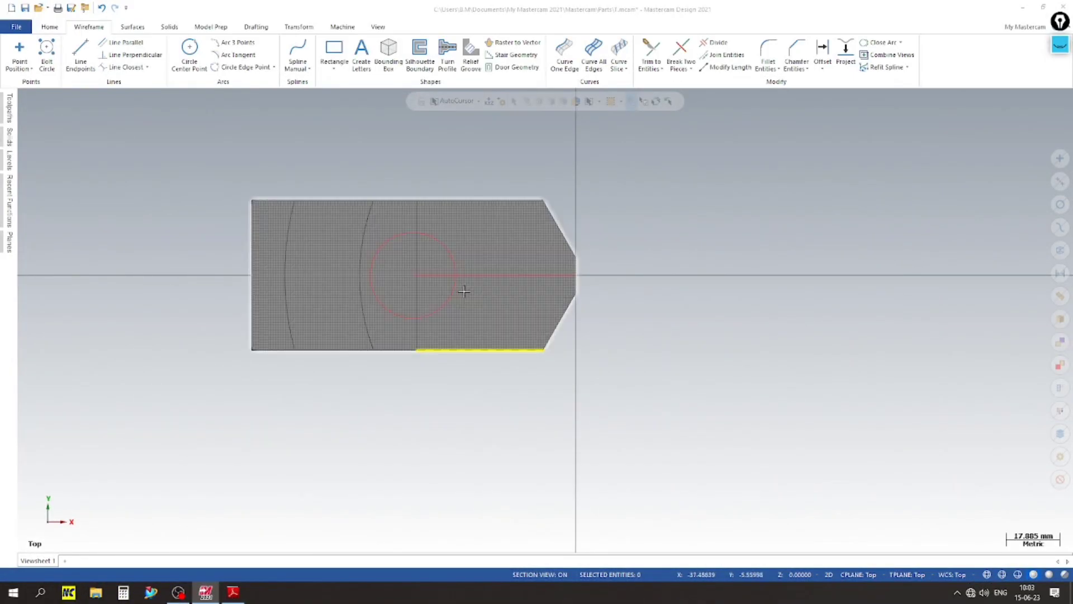
click(488, 272)
click(487, 271)
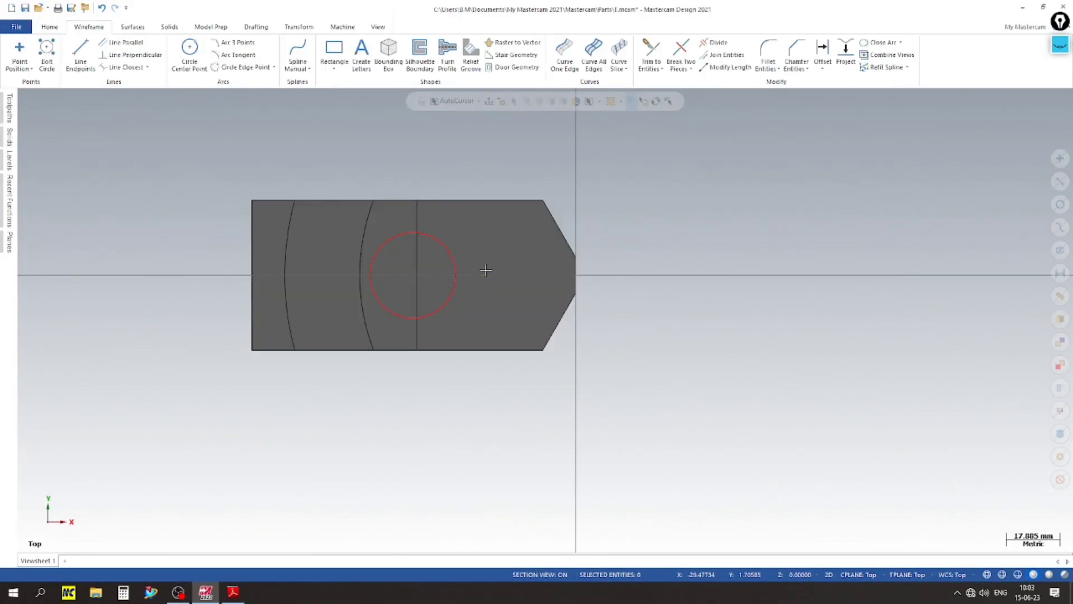
Add a horizontal smart dimension from the circle's center to the midpoint of the part's pointed end, placed below the part
click(442, 236)
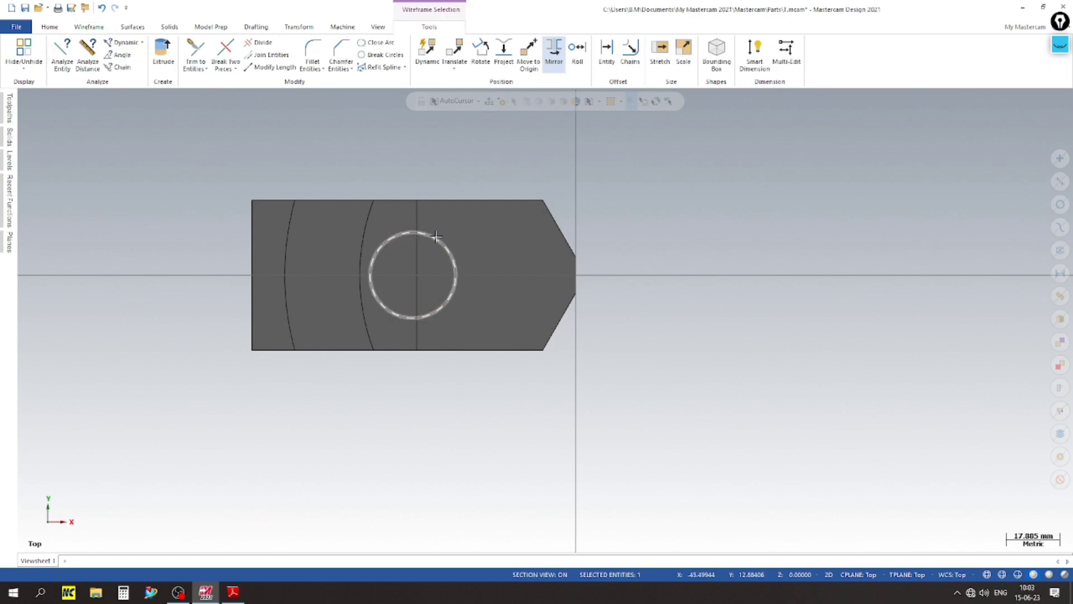
click(305, 178)
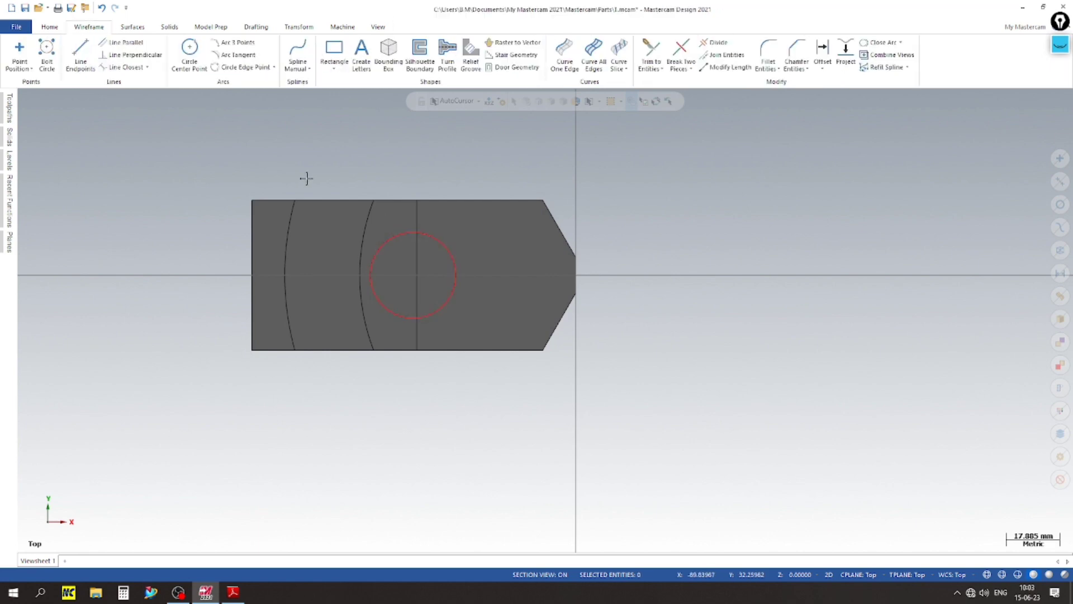
click(255, 28)
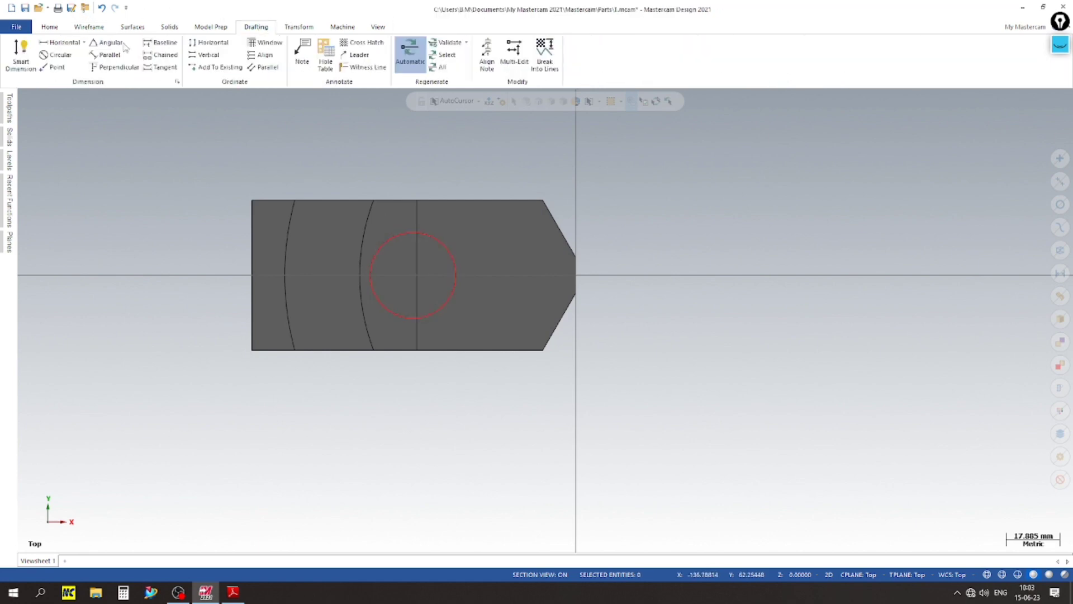
click(19, 53)
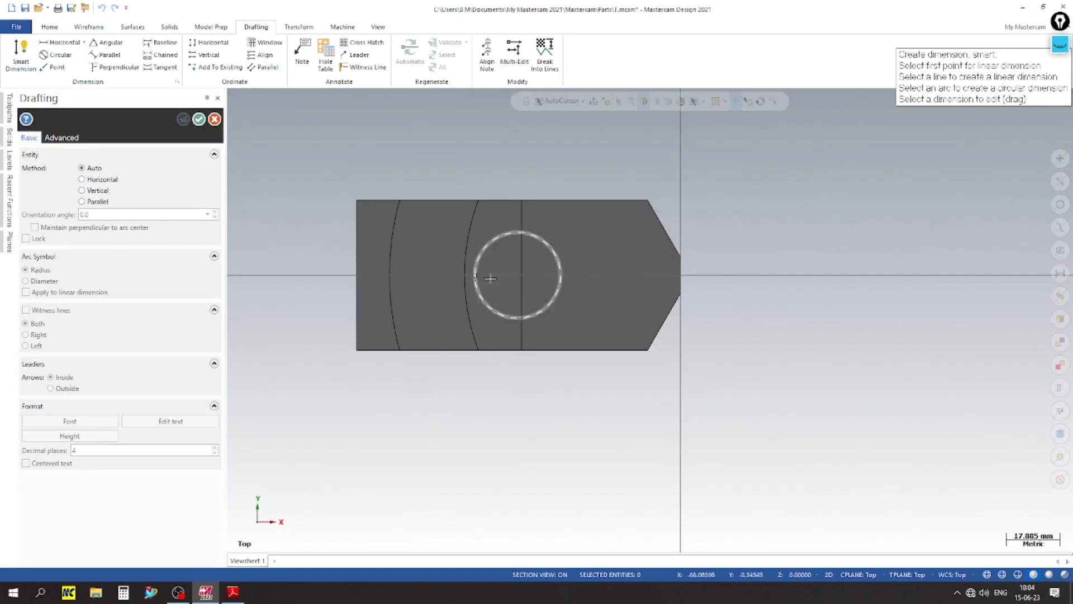
click(507, 320)
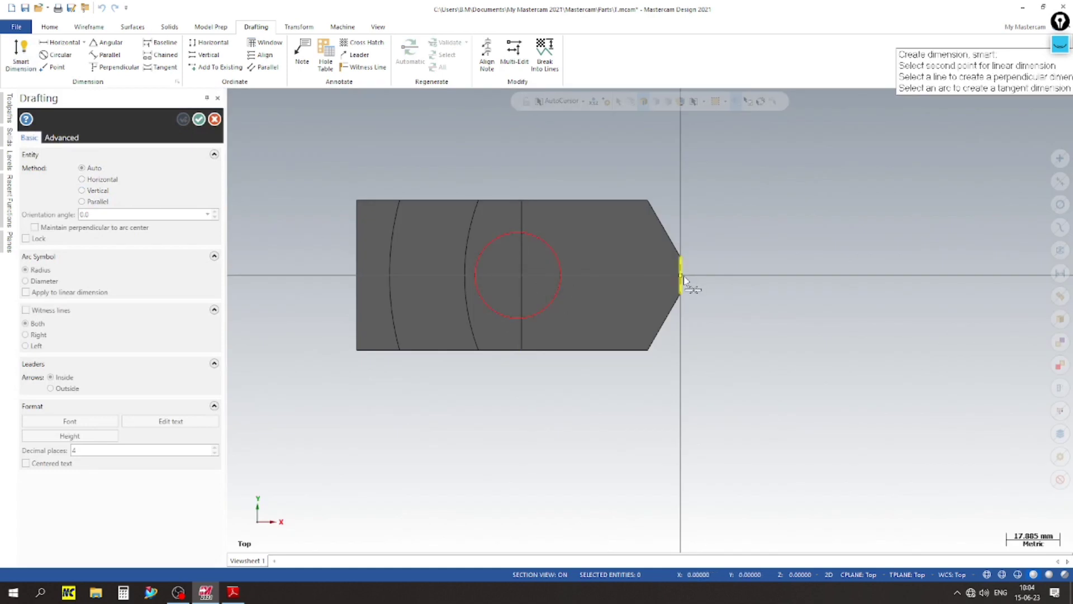
click(683, 276)
click(616, 402)
key(Escape)
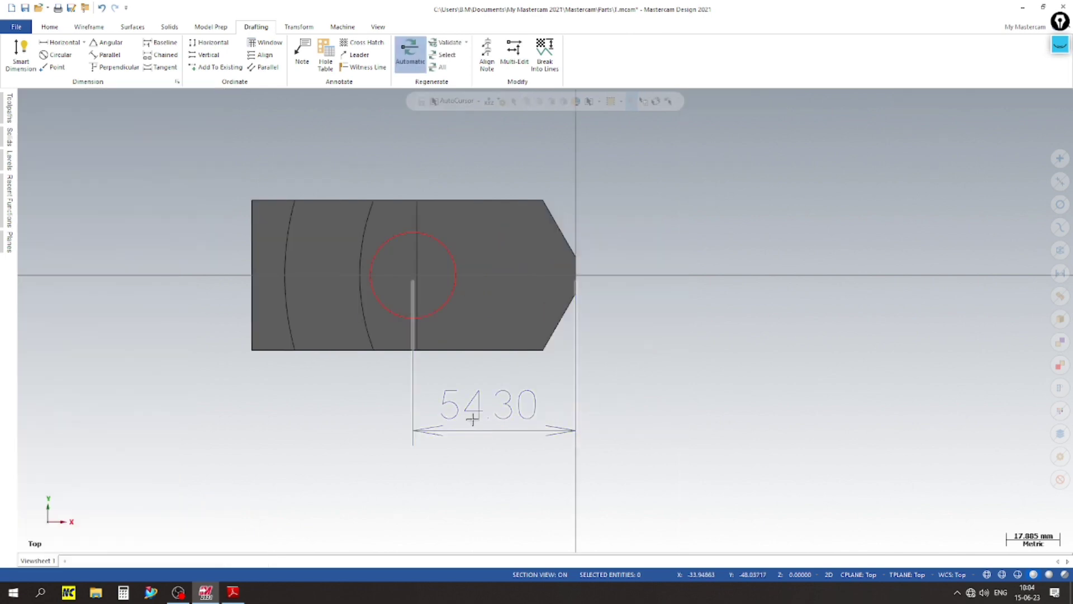
Translate the 28.6 mm circle using the Move method by 14.3 mm along X toward the pointed end
click(421, 237)
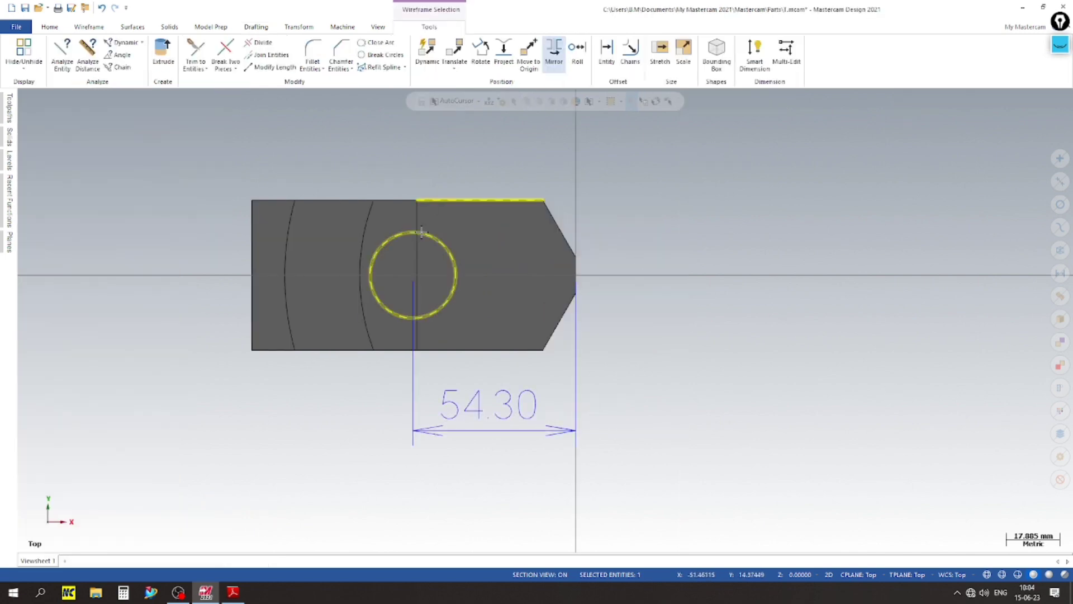
click(454, 51)
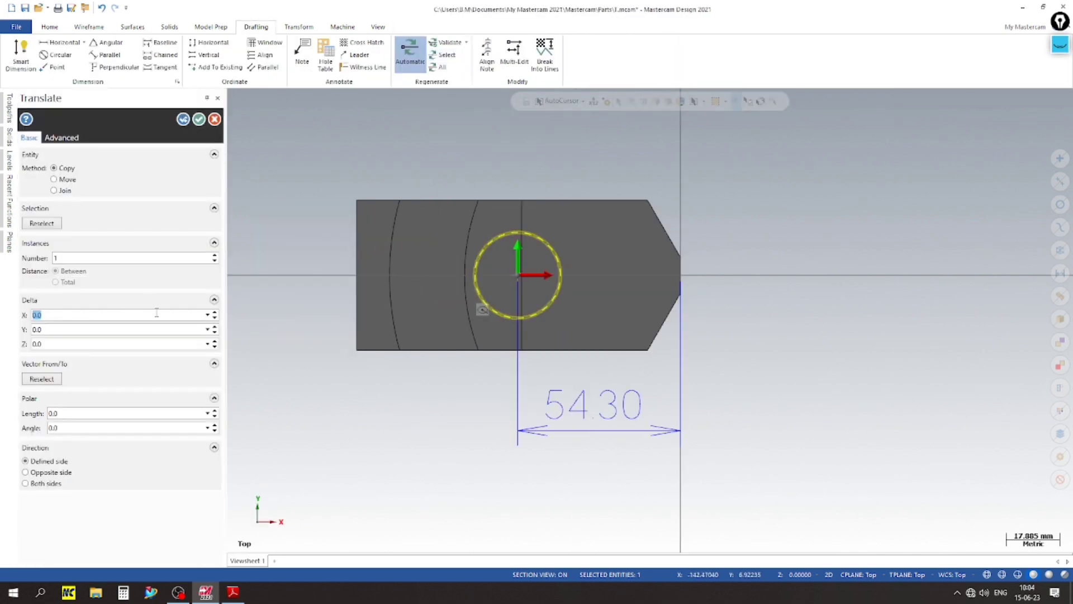
click(540, 275)
click(565, 276)
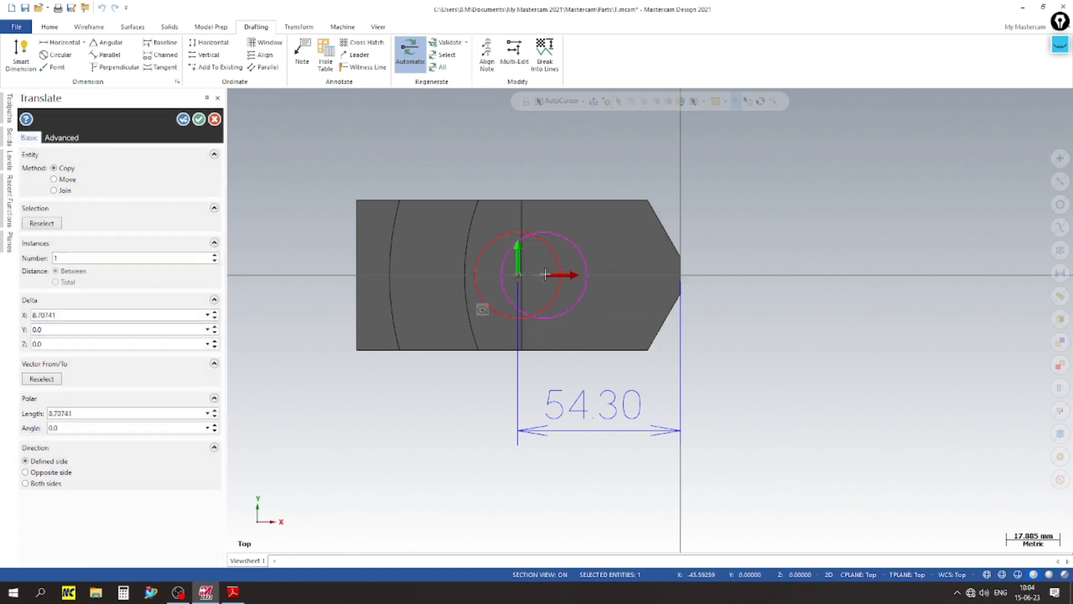
click(120, 315)
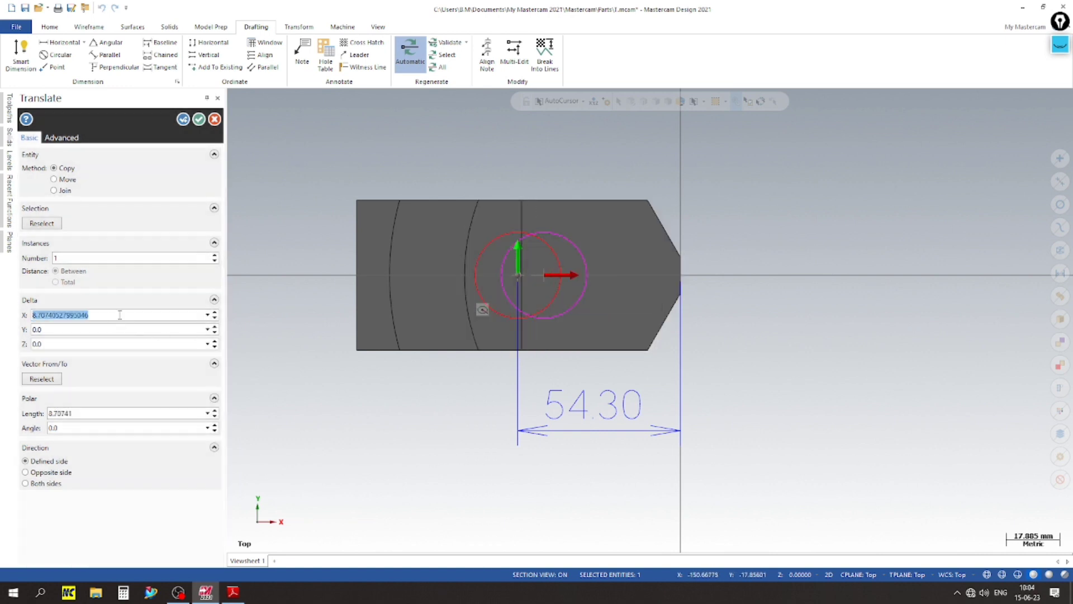
text(14)
key(Return)
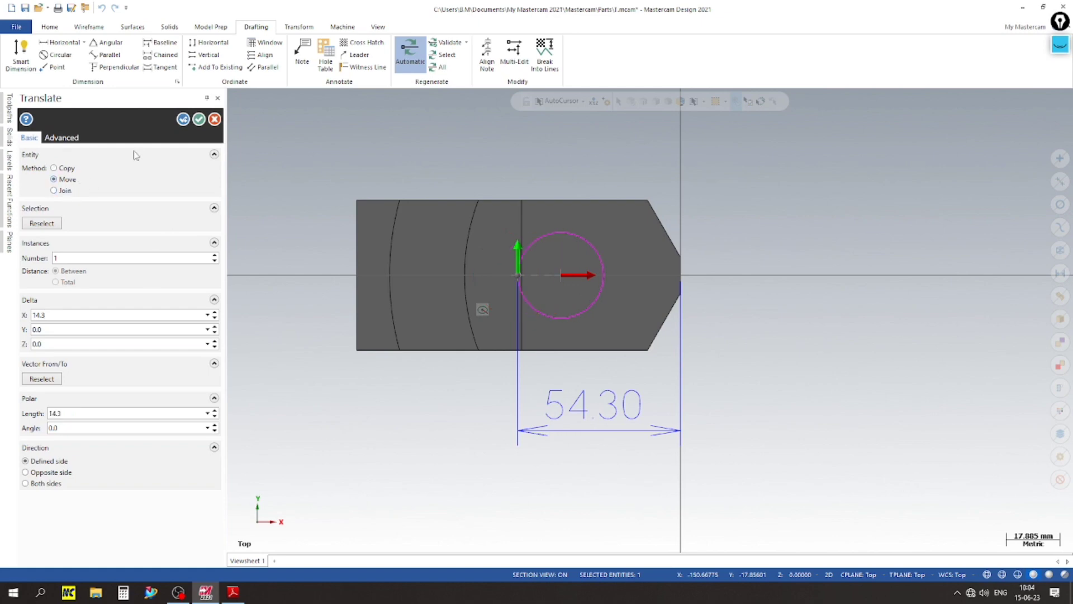
click(199, 119)
Delete the horizontal dimension below the part
scroll(535, 278, up, 1)
scroll(652, 266, up, 1)
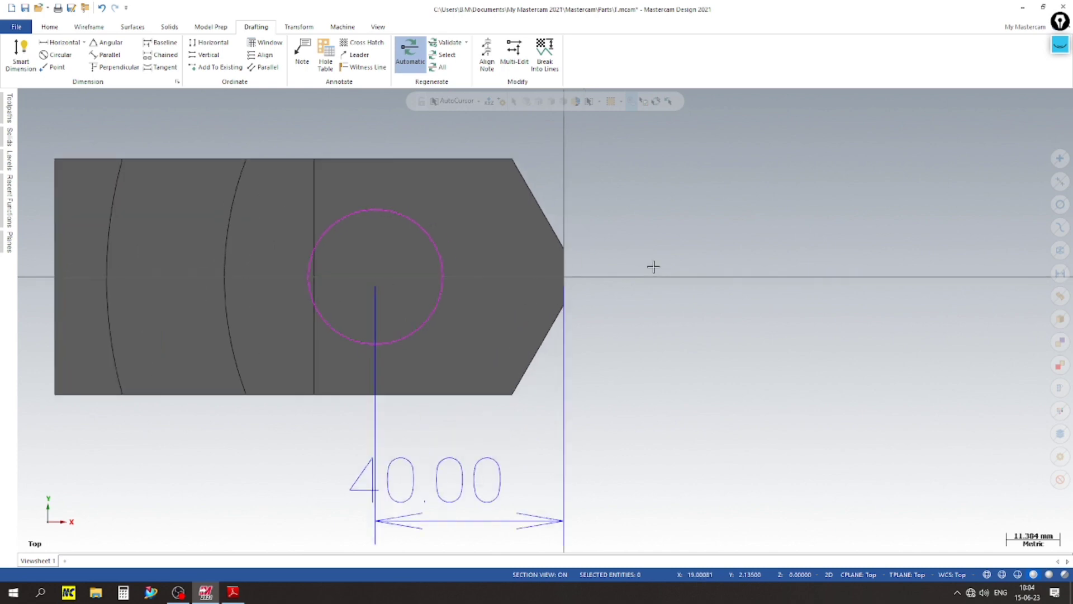
scroll(652, 266, down, 1)
click(580, 452)
key(Delete)
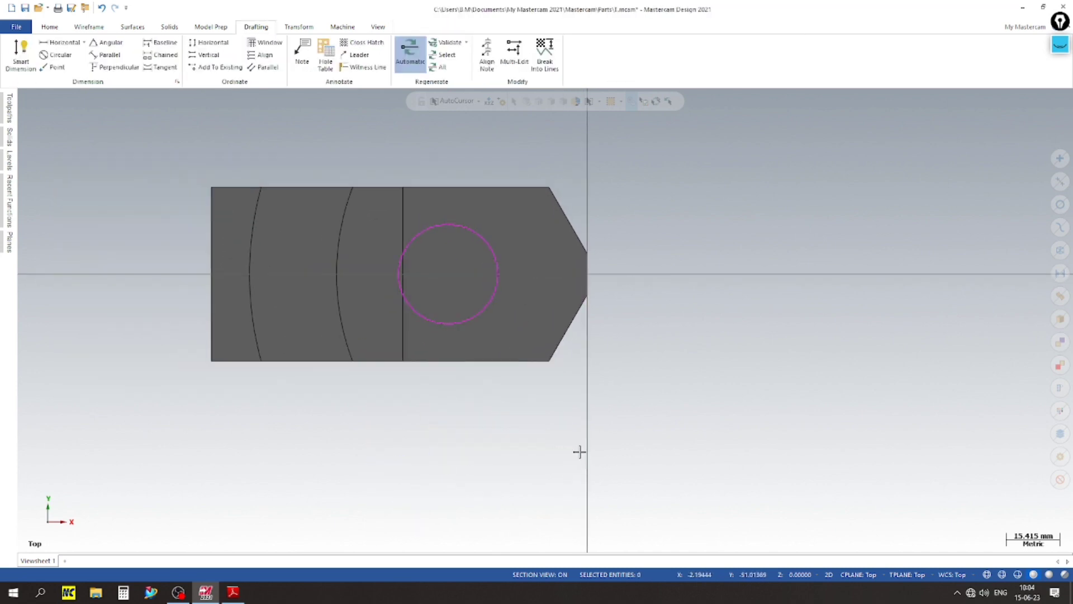
Extrude the 28.6 mm circle as a downward body cut about 75 mm long, working in the Isometric view
right_click(792, 259)
click(816, 351)
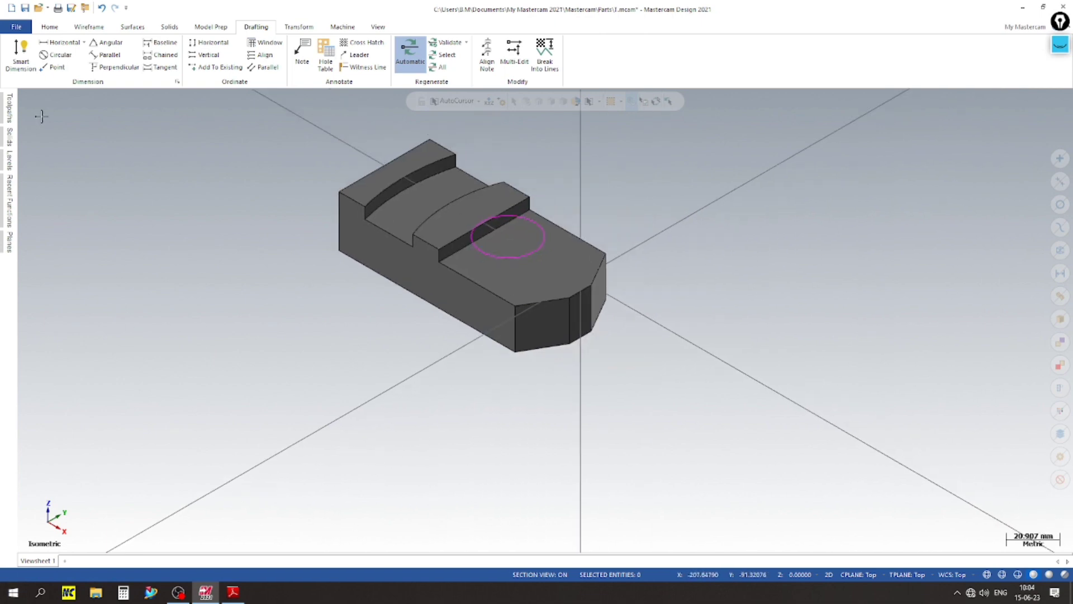
click(170, 26)
click(107, 51)
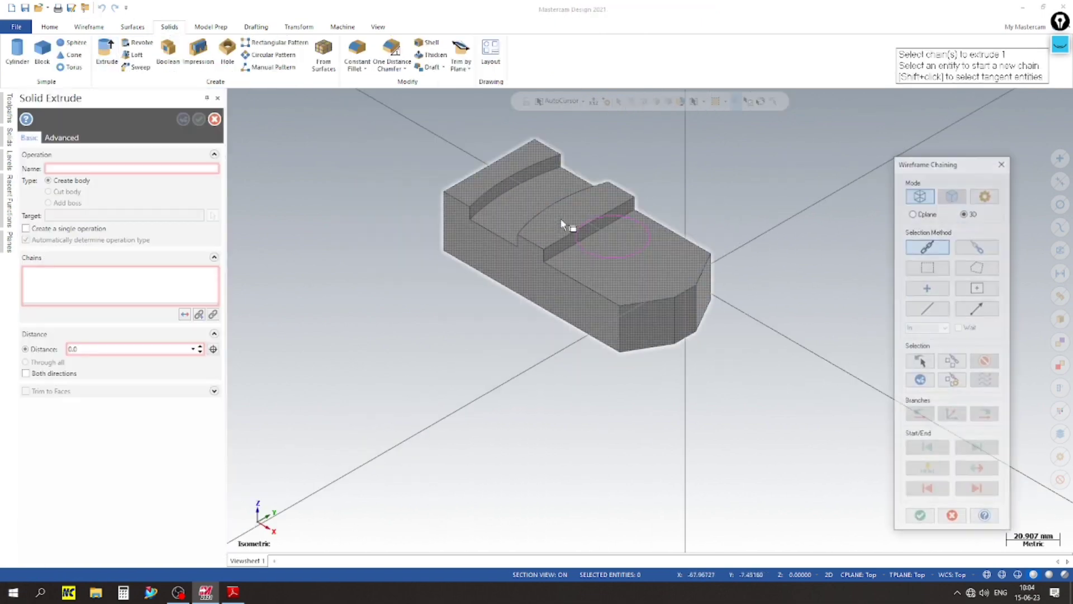
click(615, 256)
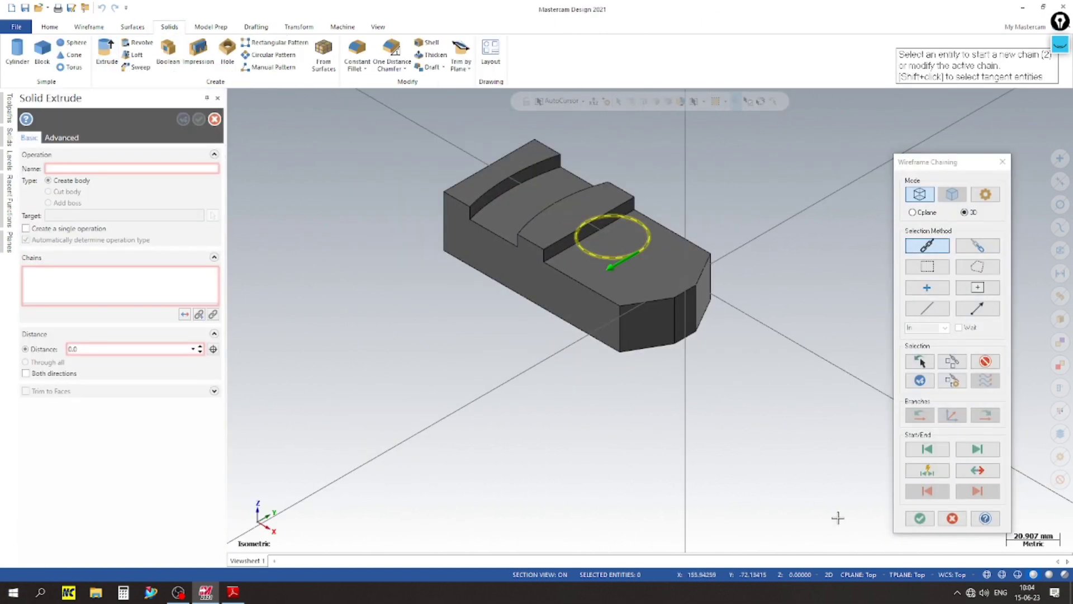
click(920, 518)
click(639, 278)
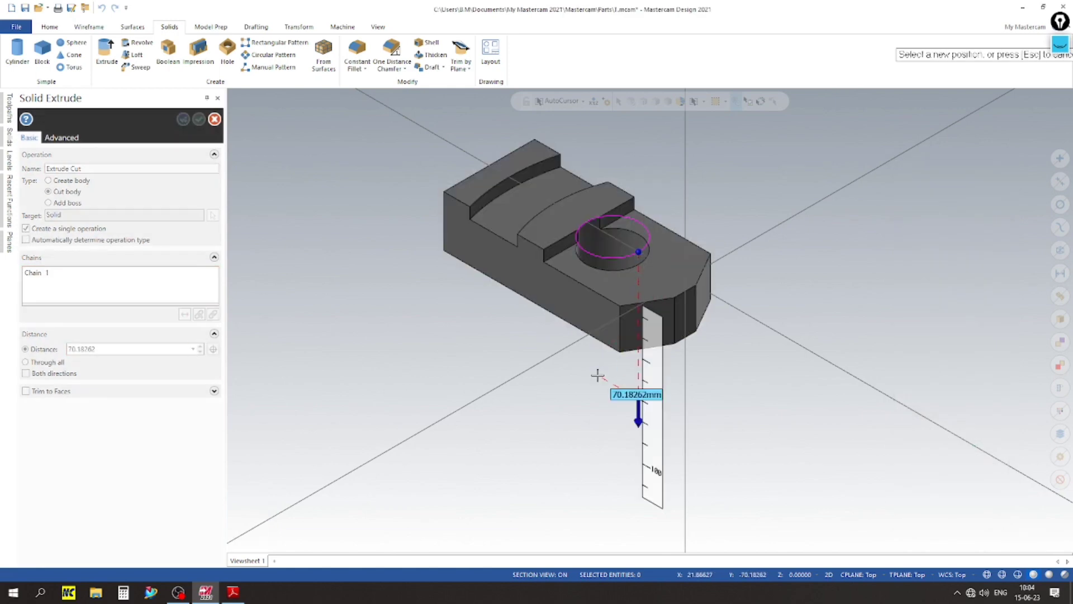
click(601, 387)
Set the extrude cut's distance to 45 mm and accept the round hole
middle_drag(582, 386, 523, 386)
scroll(615, 208, up, 2)
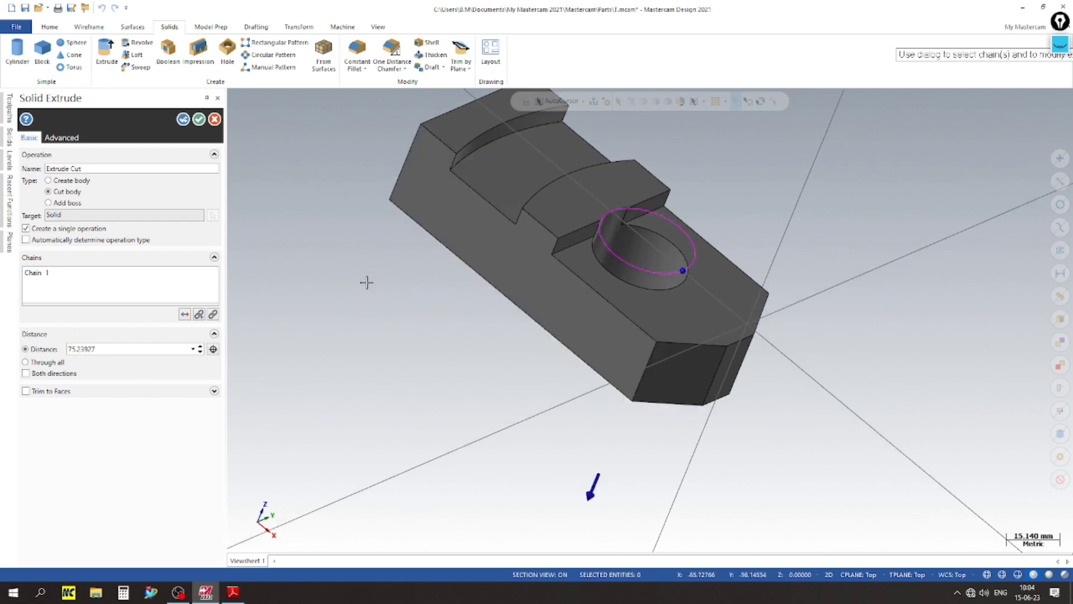
middle_drag(367, 276, 338, 307)
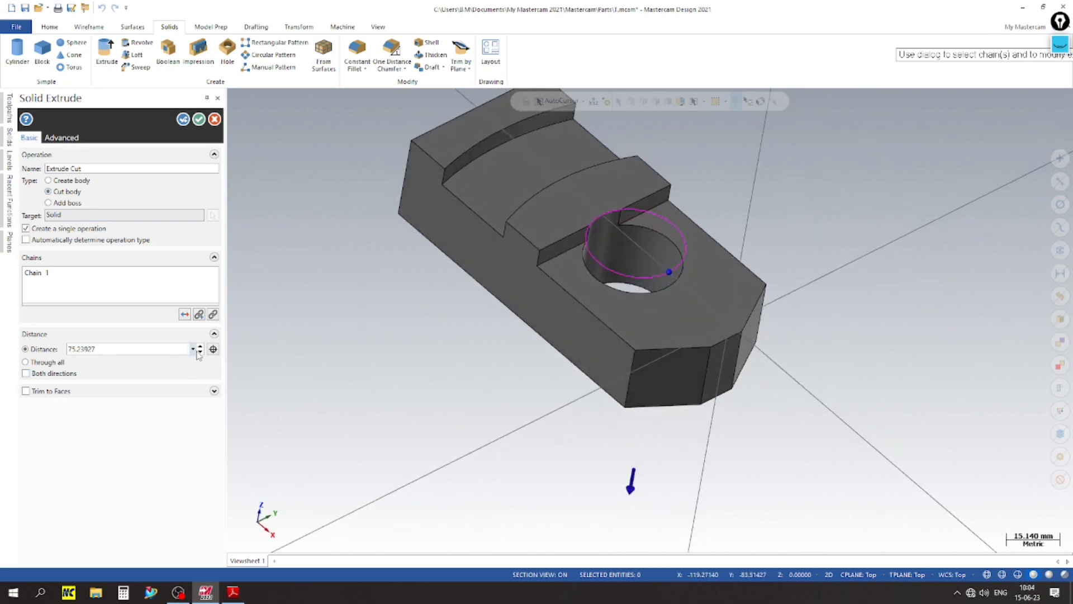
click(25, 350)
text(45)
key(Return)
click(199, 119)
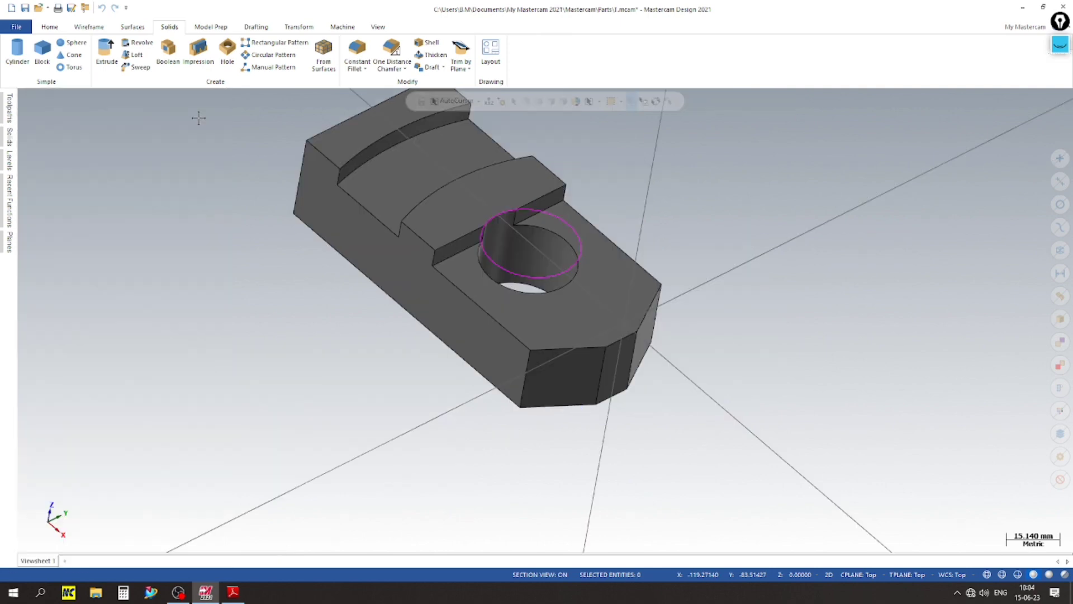
Hide the level containing the hole's circle and consult the Index Slide drawing for the slot dimensions
click(9, 161)
click(66, 180)
scroll(420, 259, up, 3)
scroll(654, 278, down, 4)
mouse_move(654, 279)
middle_down()
mouse_move(777, 376)
mouse_move(542, 458)
mouse_move(744, 265)
mouse_move(559, 252)
mouse_move(302, 278)
mouse_move(693, 220)
mouse_move(524, 270)
mouse_move(498, 371)
mouse_move(371, 343)
middle_up()
scroll(372, 343, up, 1)
click(231, 594)
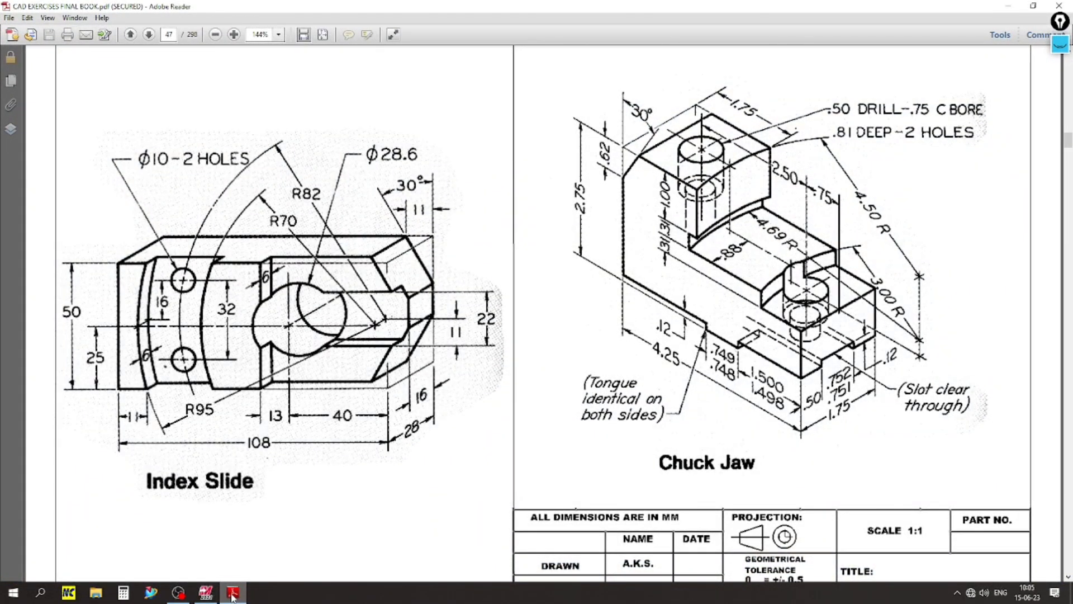
click(231, 593)
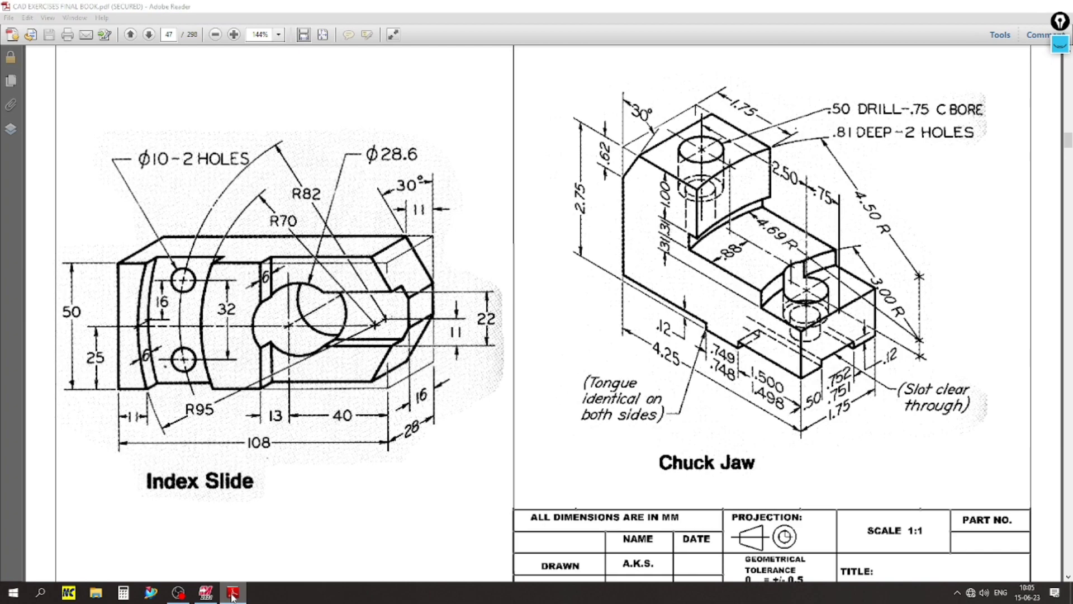
Set a Quick Cplane on the solid's recessed upper face beside the hole and return to the Top view
right_click(265, 322)
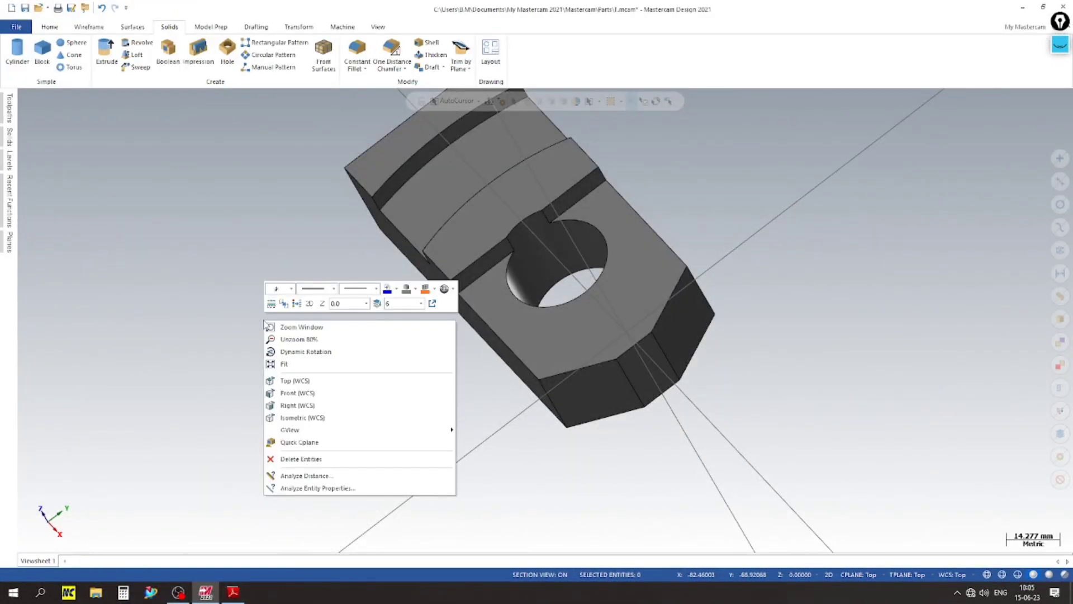
click(299, 442)
click(632, 323)
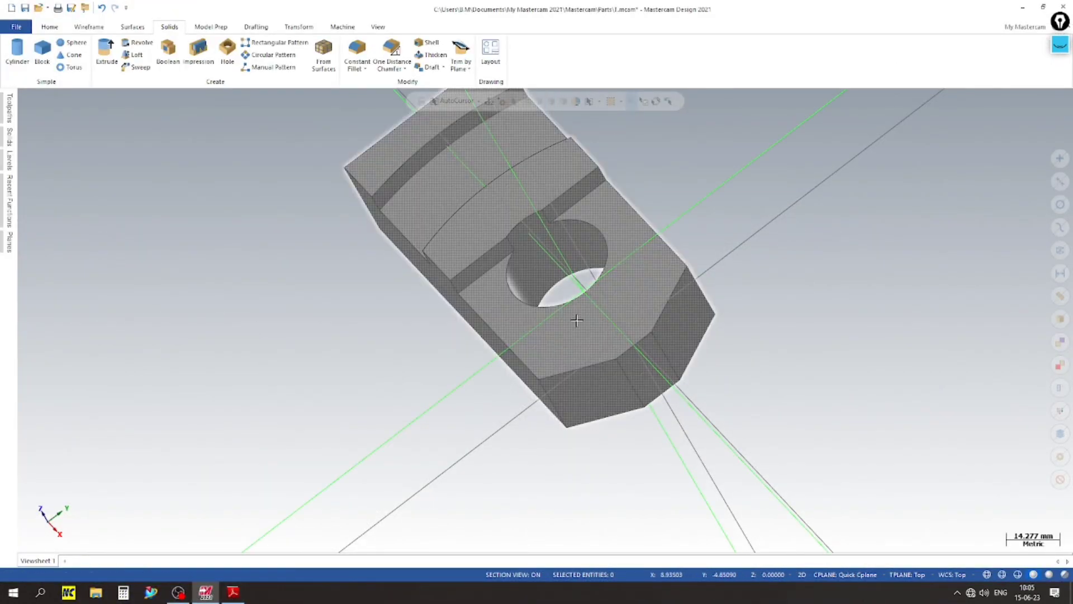
right_click(253, 255)
click(282, 353)
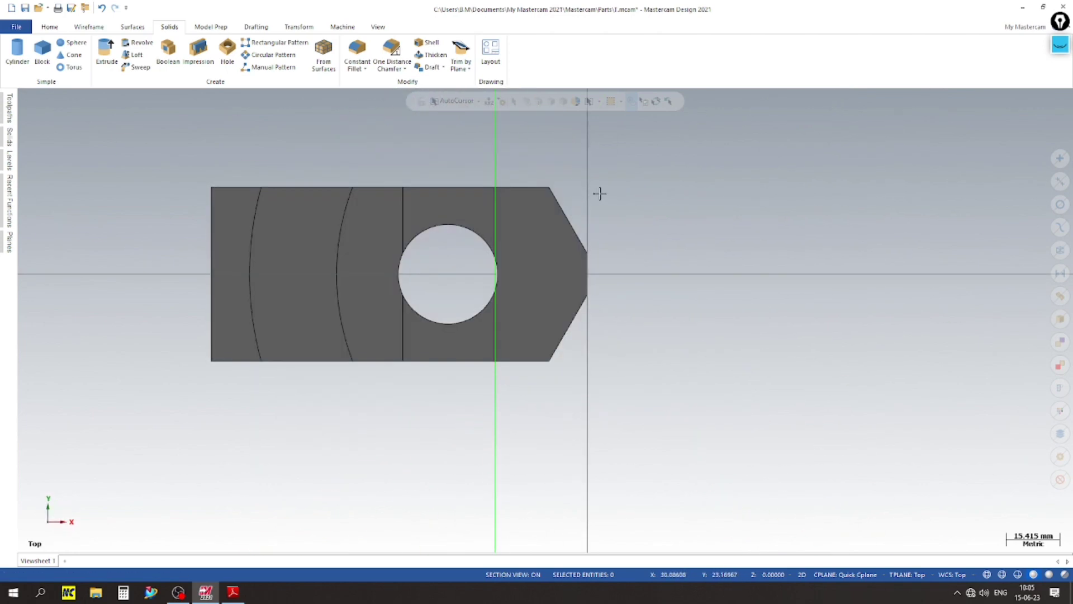
Try a 22 mm high rectangular shape about 17.5 mm wide, with its right midpoint anchored at the Quick Cplane origin
click(89, 27)
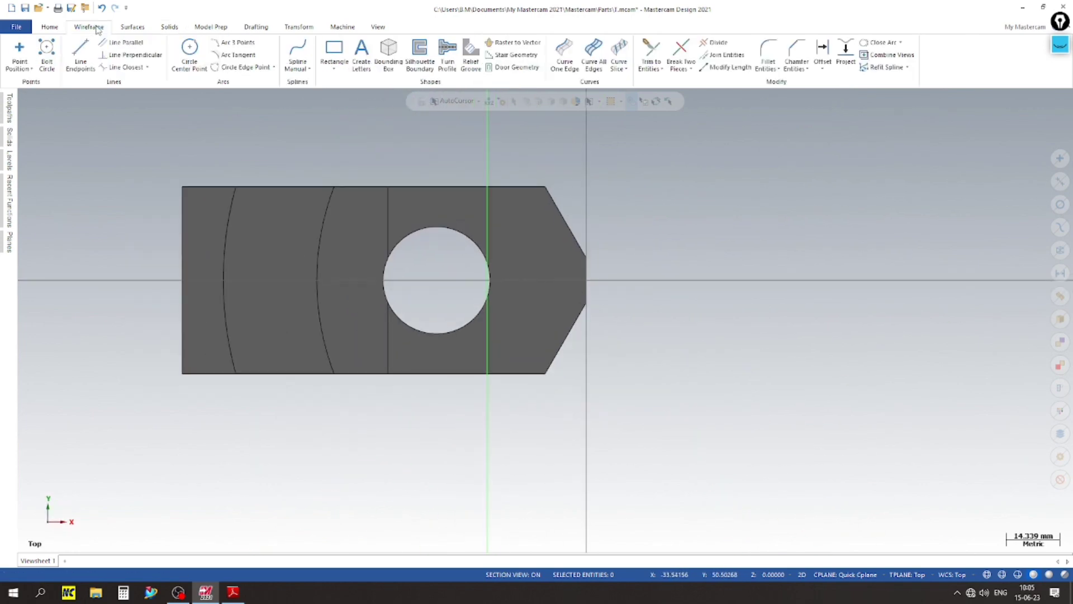
click(334, 69)
click(337, 92)
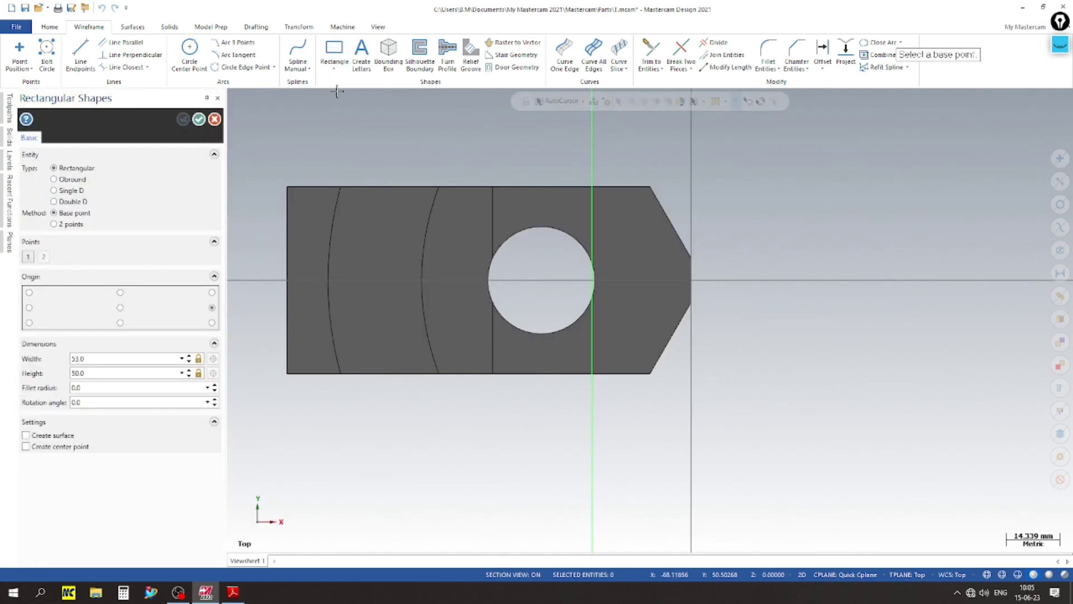
click(212, 307)
click(492, 295)
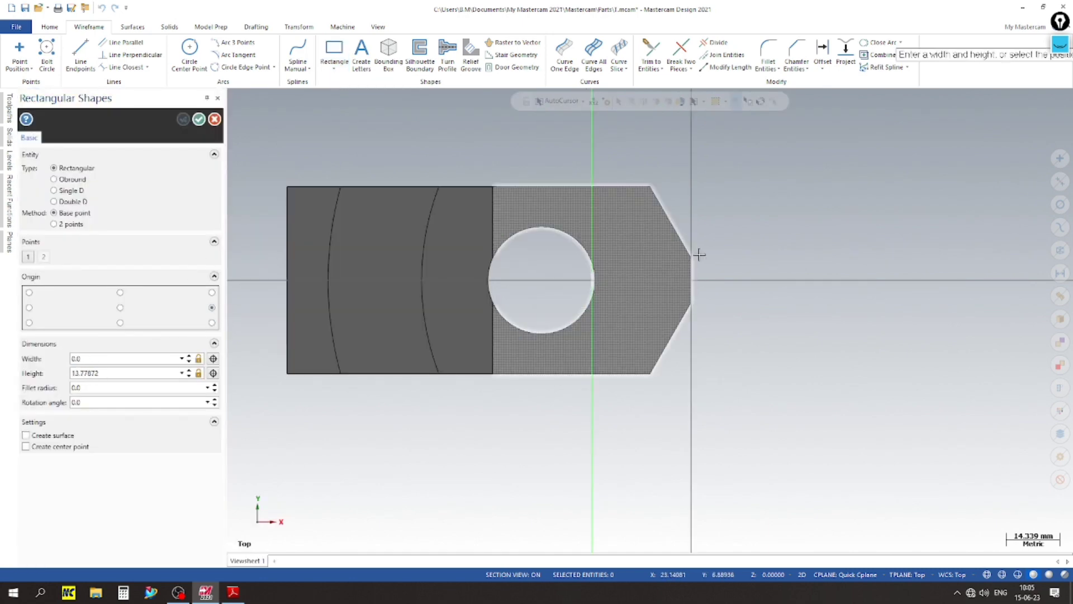
click(523, 259)
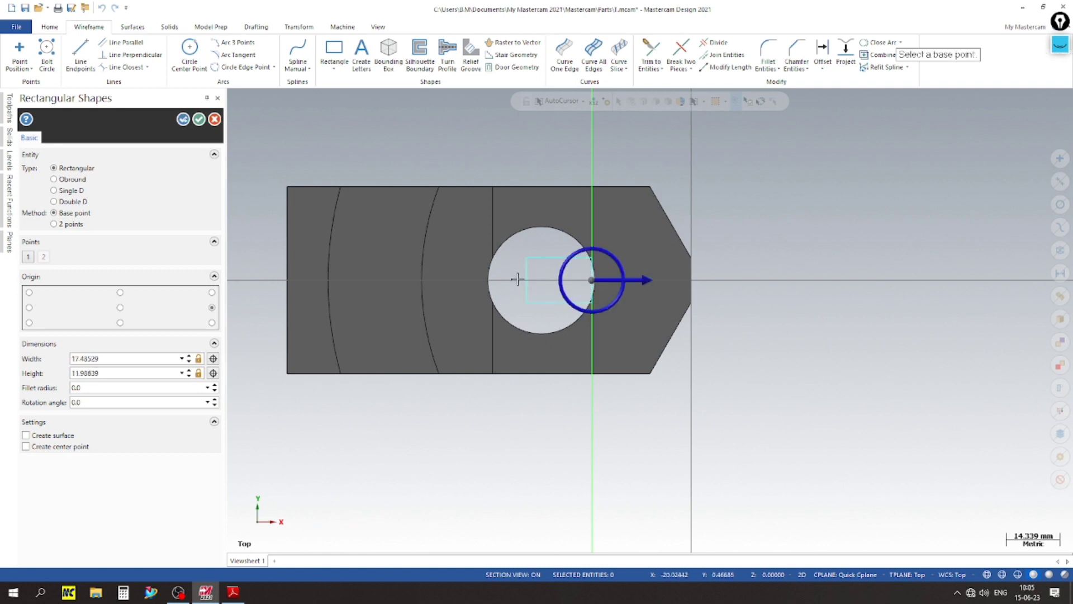
scroll(536, 281, up, 1)
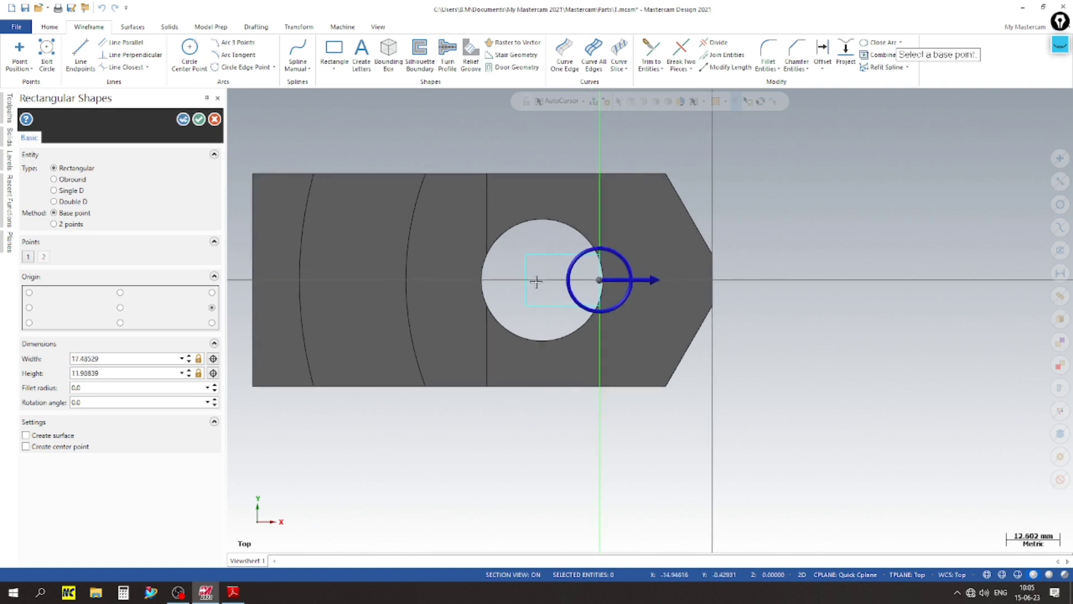
click(110, 373)
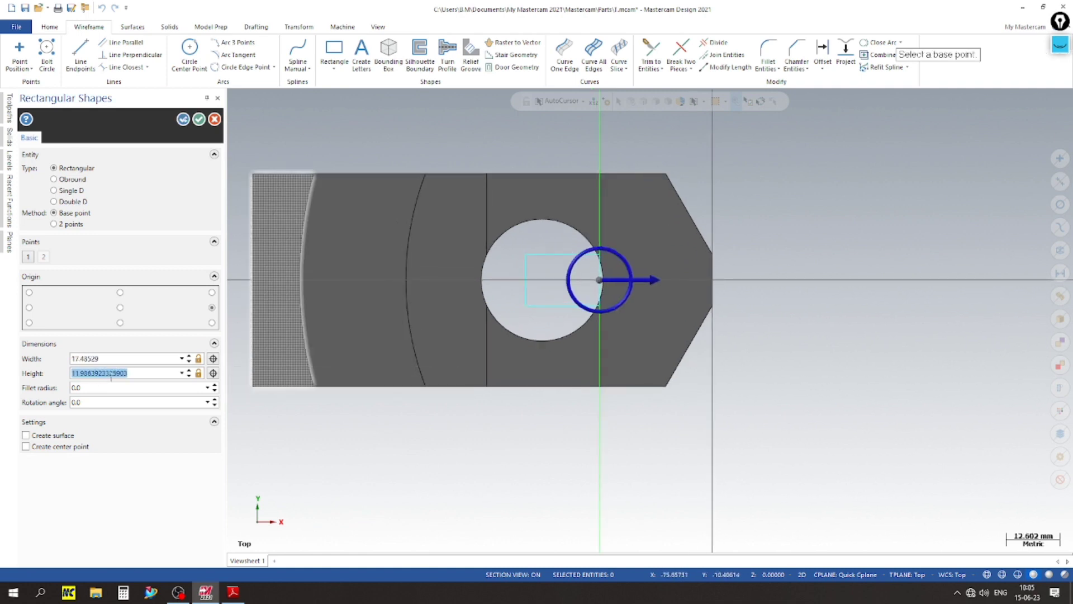
text(22.0)
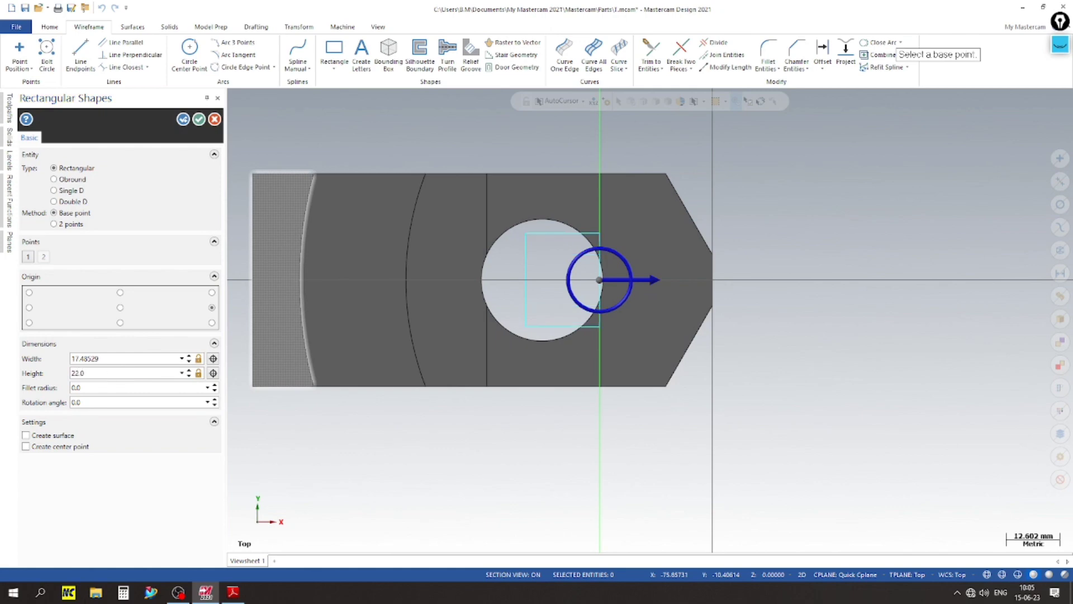
key(Return)
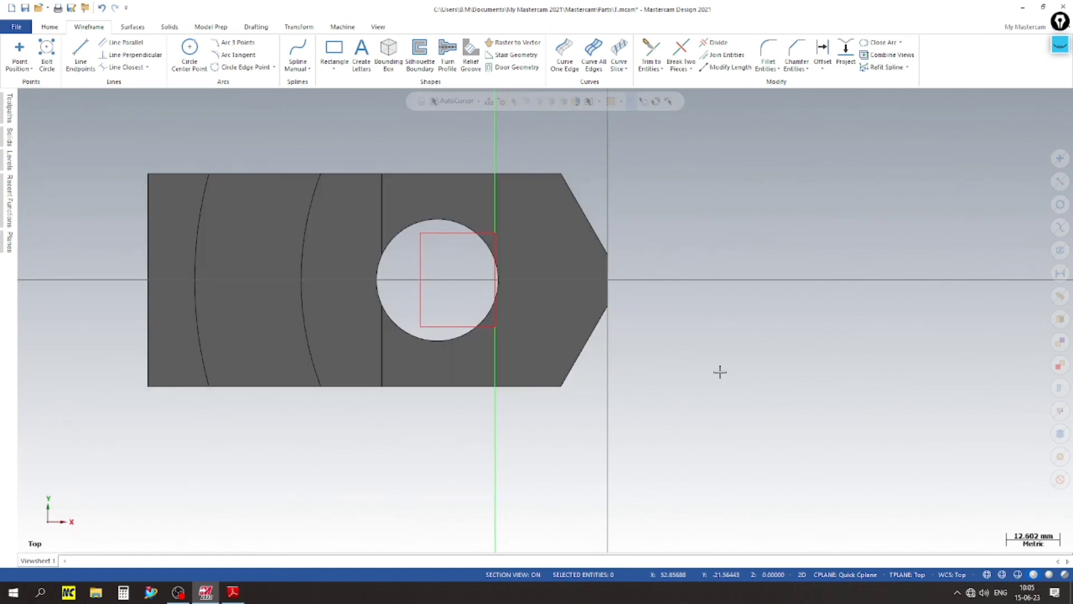
Undo the rectangle and set the construction plane back to Top
key(ctrl+z)
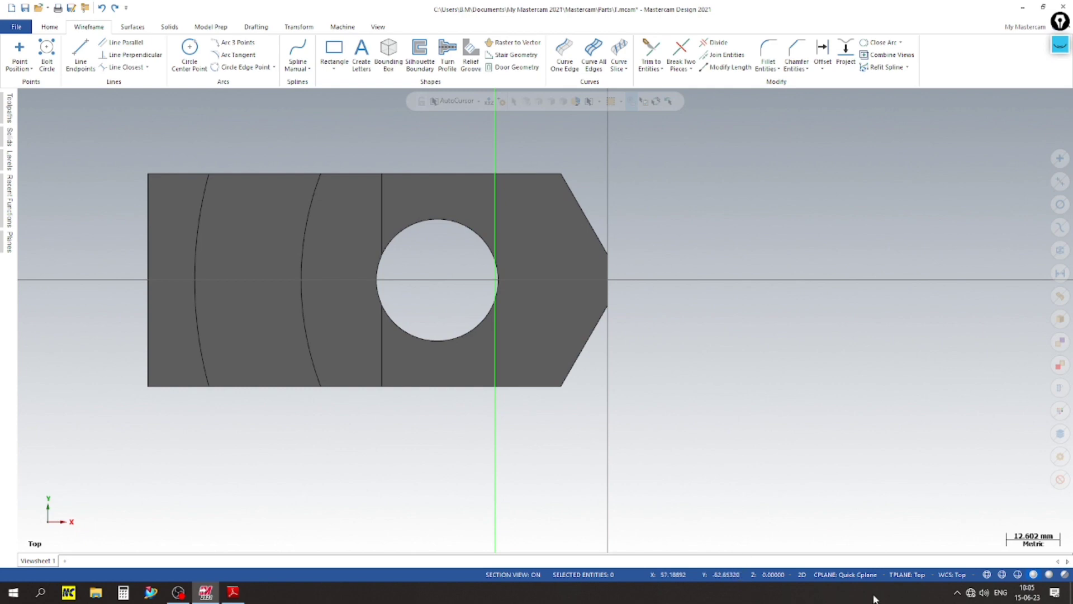
click(845, 574)
click(856, 457)
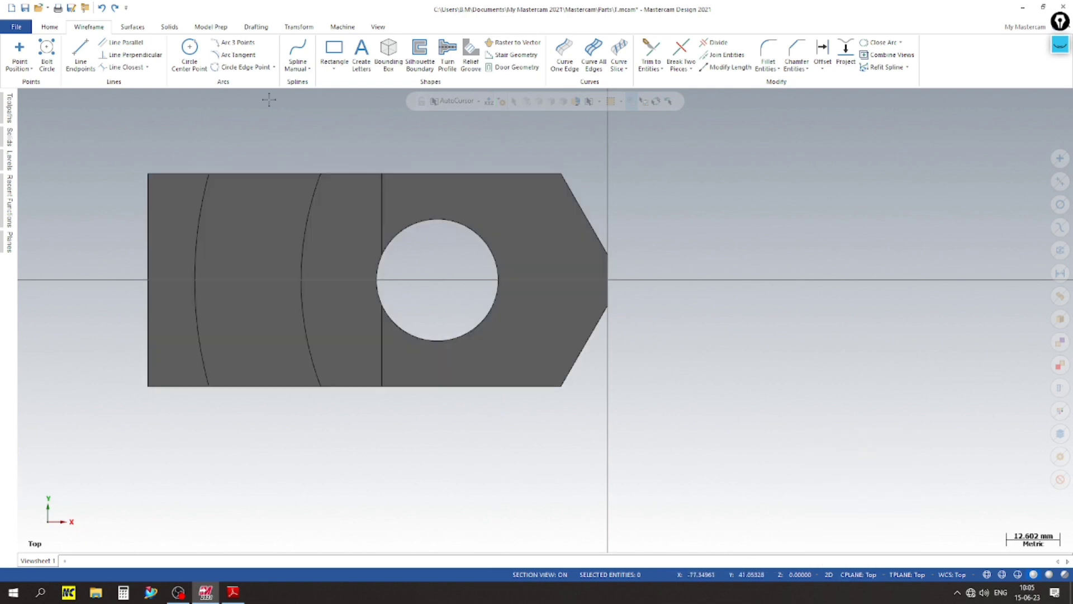
Draw a 40 mm wide, 22 mm high rectangular shape anchored by its right midpoint at the origin on the pointed end
click(334, 68)
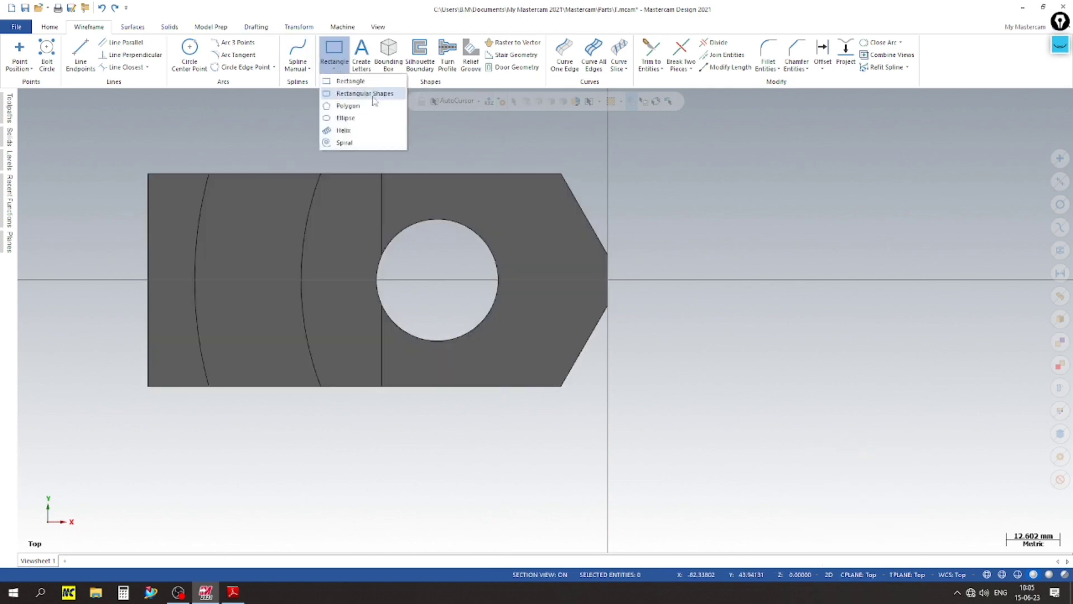
click(372, 95)
key(o)
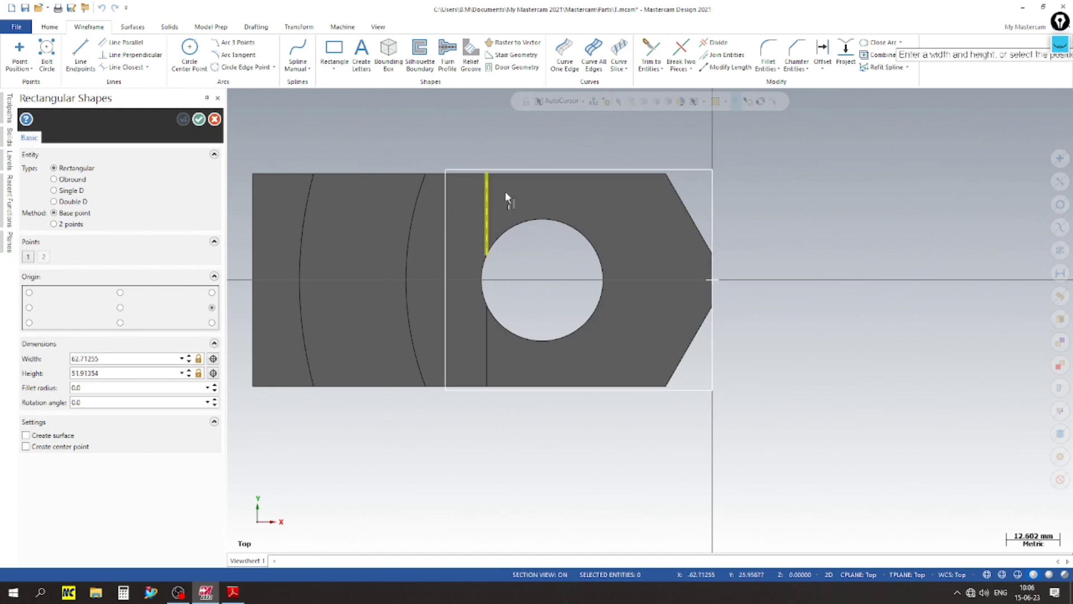
click(543, 239)
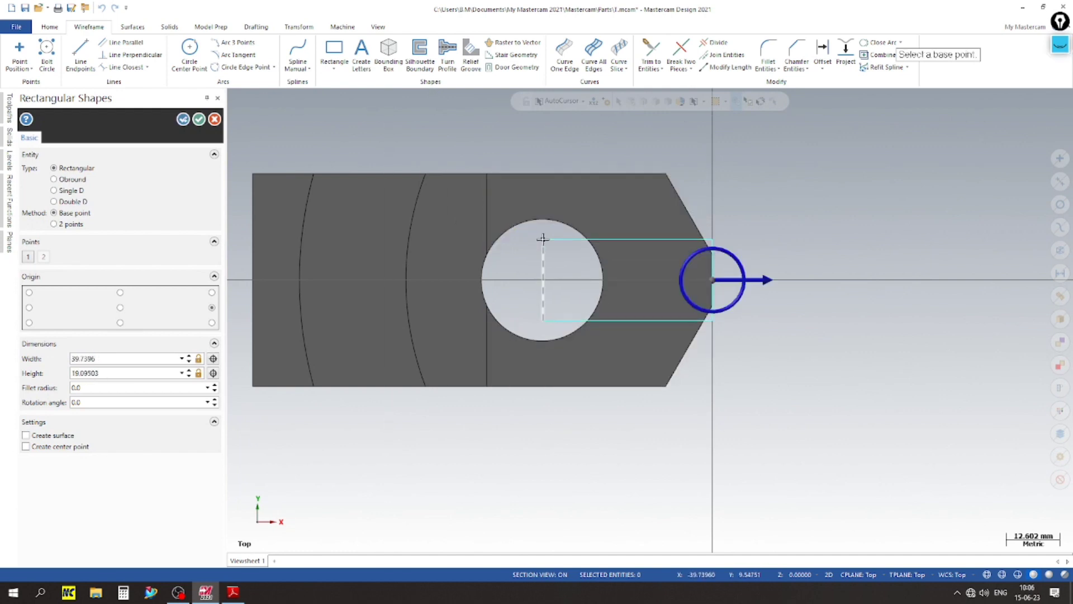
double_click(140, 373)
text(22)
key(Return)
double_click(140, 359)
text(40.0)
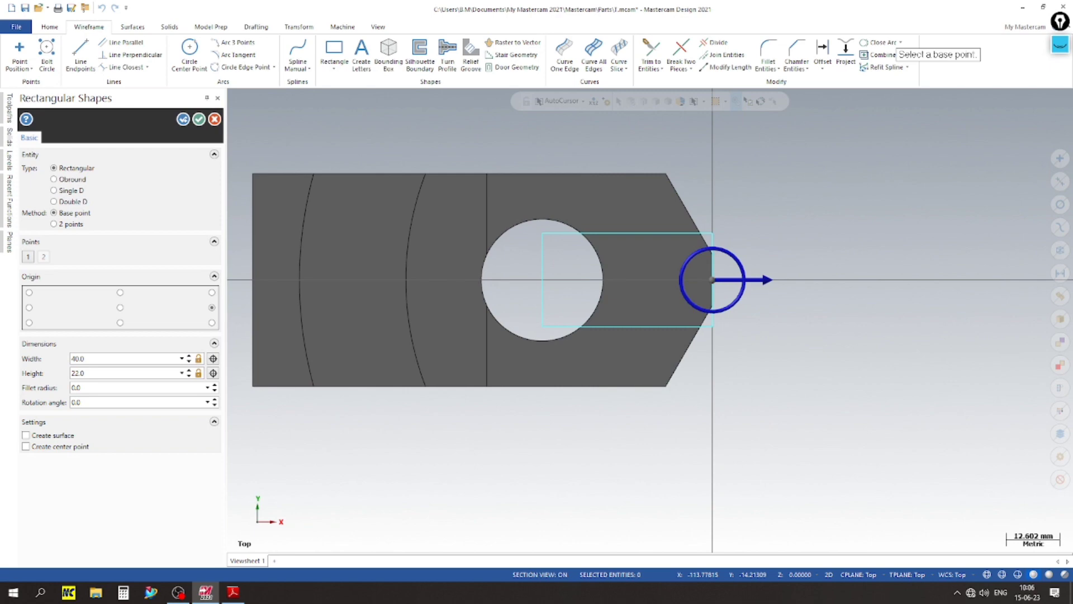
key(Return)
click(198, 121)
Inspect the rectangle against the solid in 3D and compare it with the Index Slide drawing
scroll(448, 250, down, 2)
middle_drag(783, 436, 700, 361)
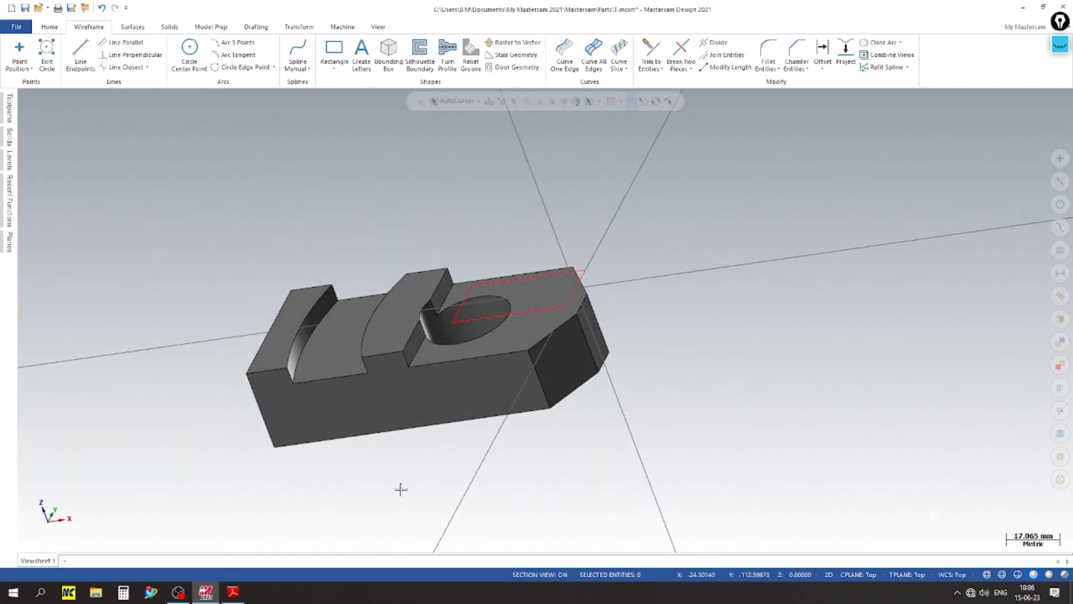
click(233, 592)
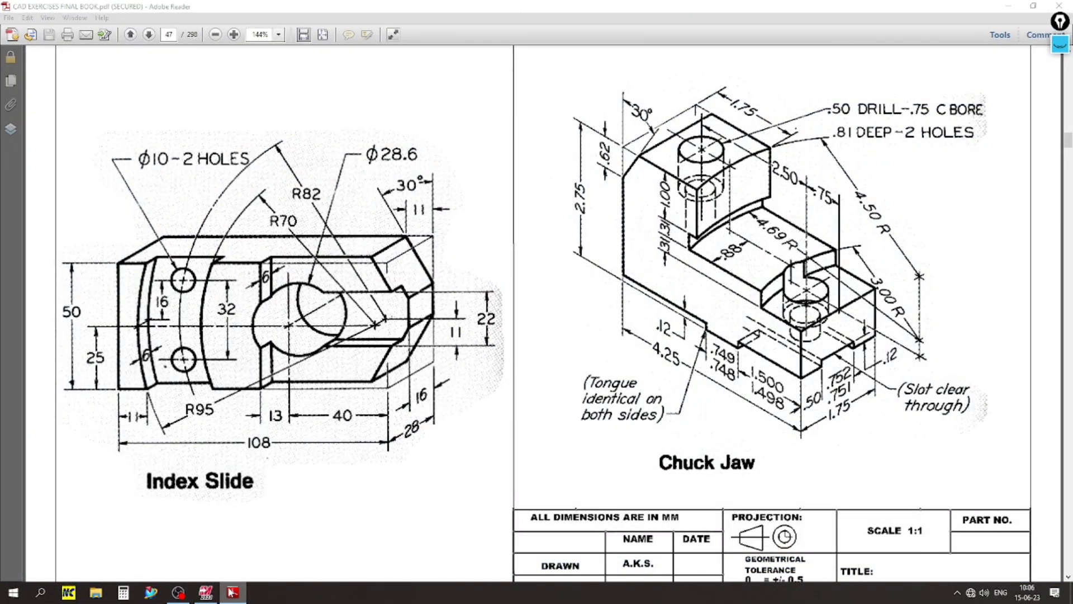
Switch to Calculator and subtract 16 from 28 for the slot's cut depth
click(233, 591)
click(123, 592)
click(686, 420)
click(693, 333)
click(825, 372)
click(627, 426)
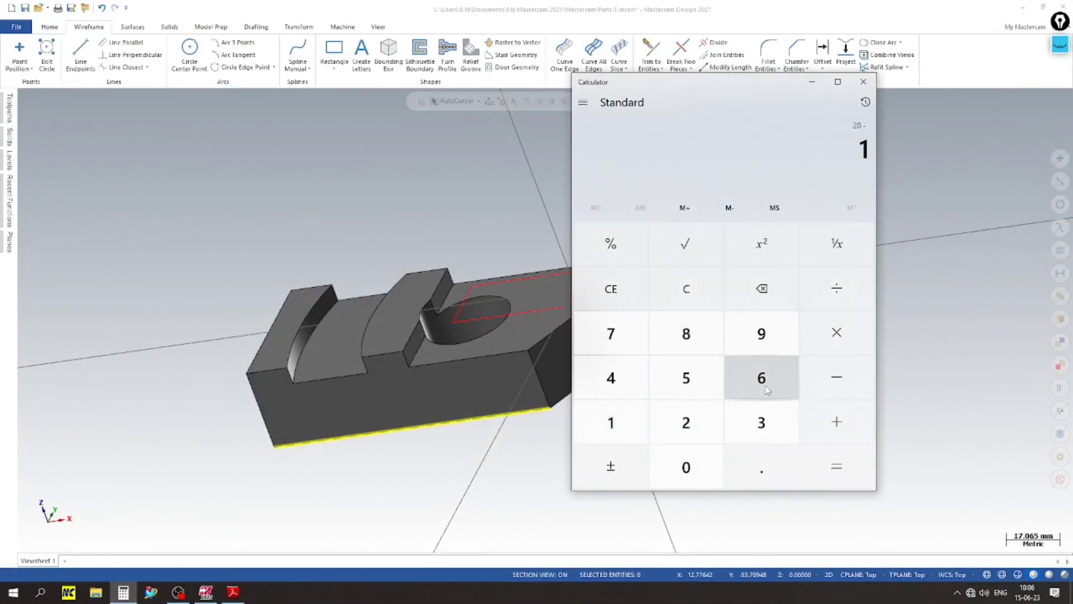
click(761, 377)
click(845, 473)
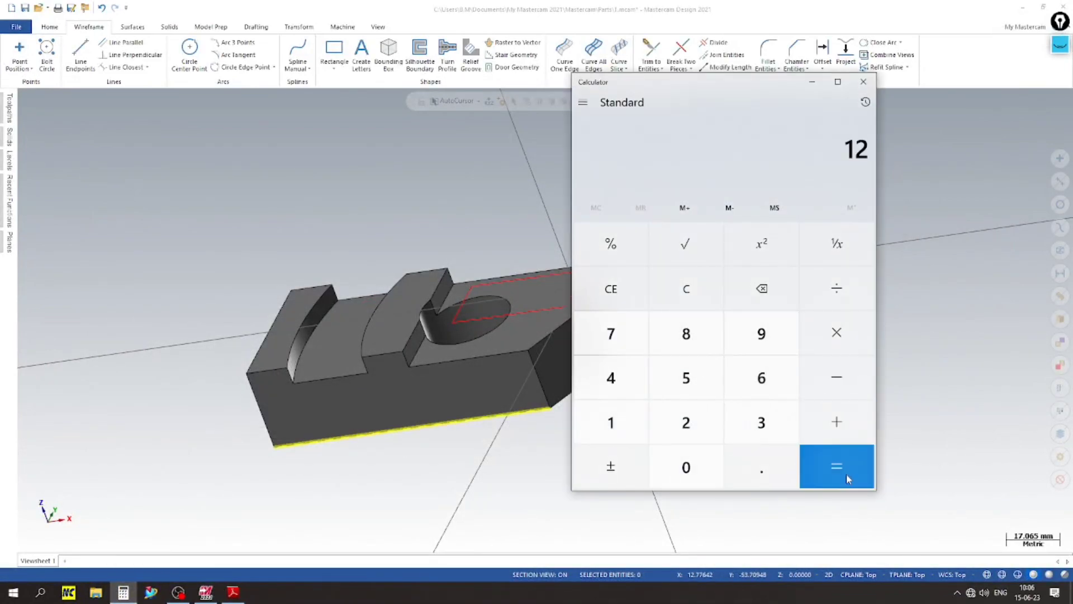
click(812, 81)
Extrude-cut the 40 × 22 mm rectangle 12 mm down into the solid to form the slot at the pointed end
scroll(631, 294, up, 3)
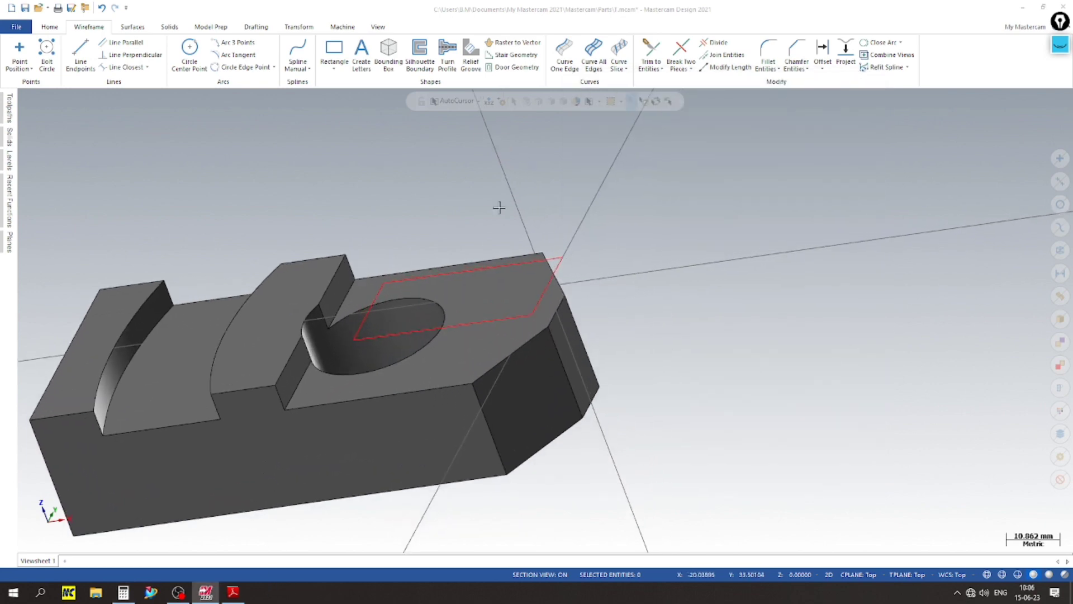
middle_drag(527, 225, 421, 211)
click(164, 26)
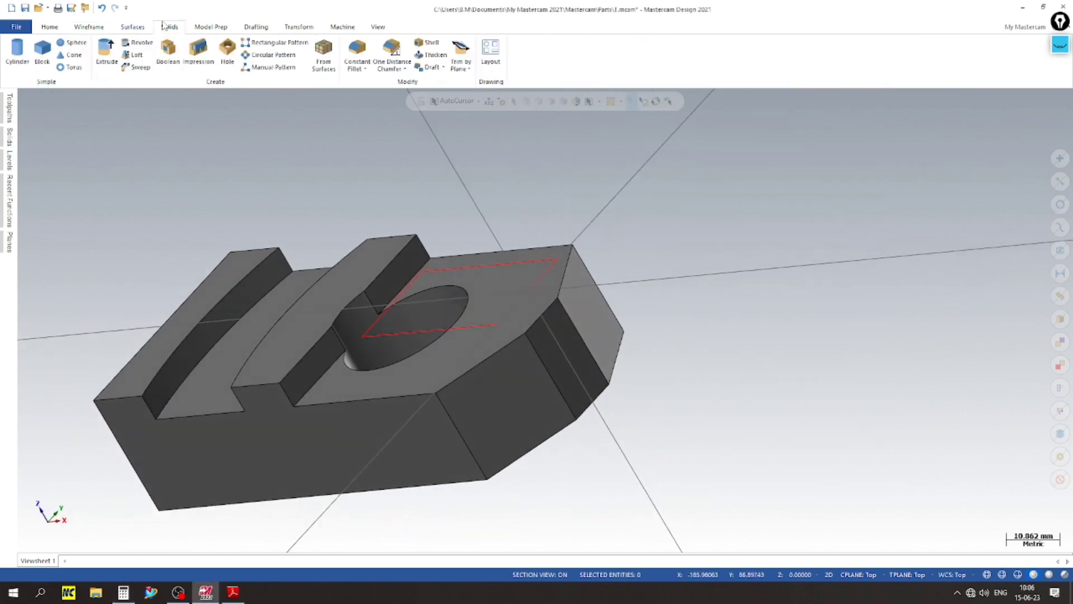
click(107, 49)
click(653, 262)
click(921, 517)
click(107, 345)
text(12)
key(Return)
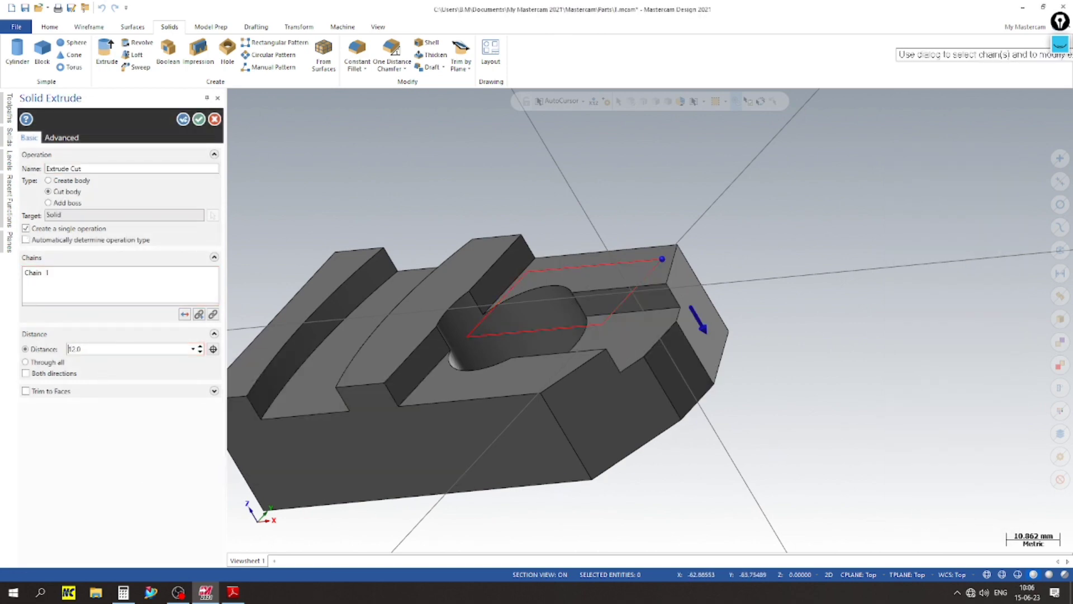
click(198, 118)
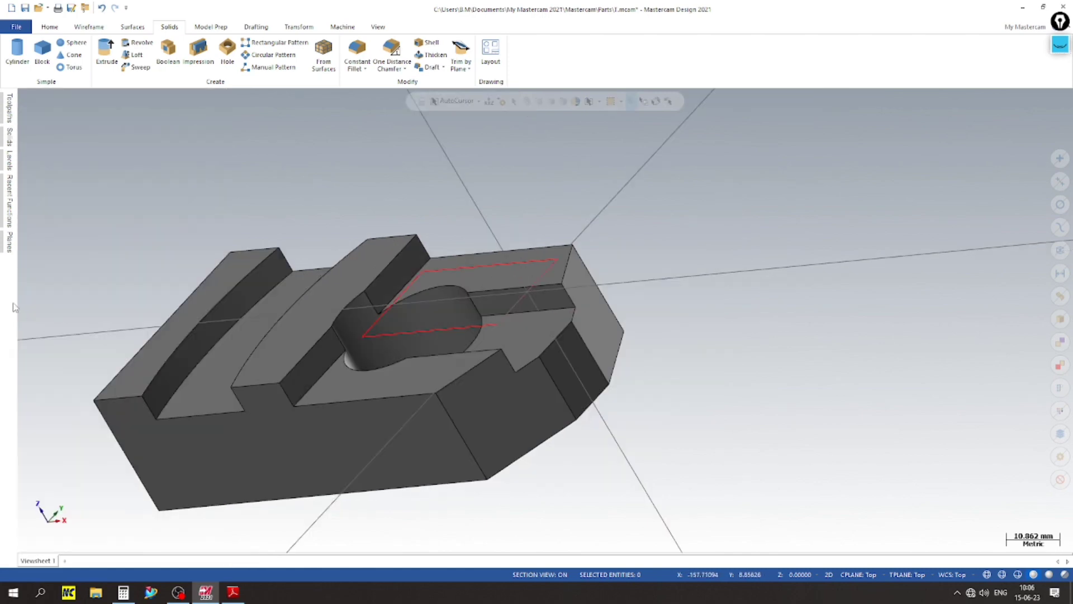
Create level 7 as the main level and hide the rectangle wireframe on level 6
mouse_move(8, 162)
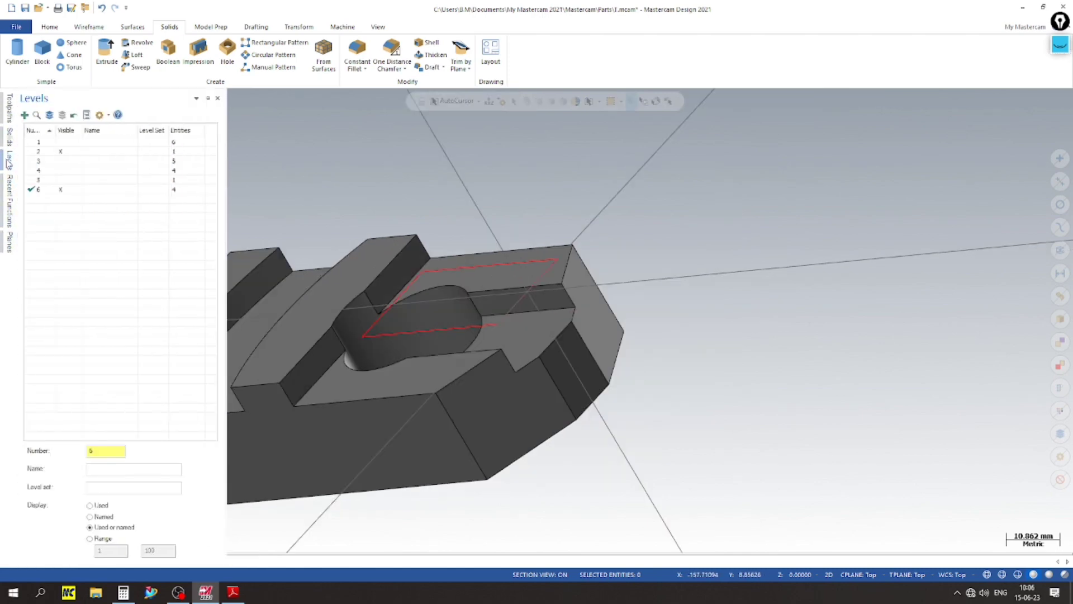
click(24, 115)
click(60, 191)
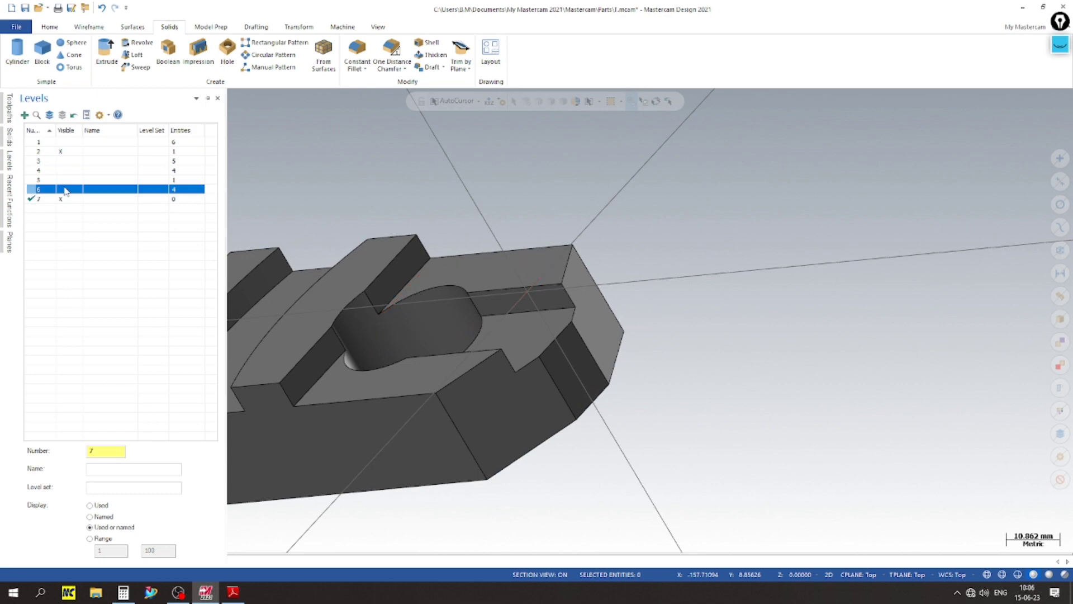
scroll(810, 290, down, 3)
middle_drag(810, 290, 757, 388)
scroll(754, 388, up, 4)
scroll(743, 388, down, 2)
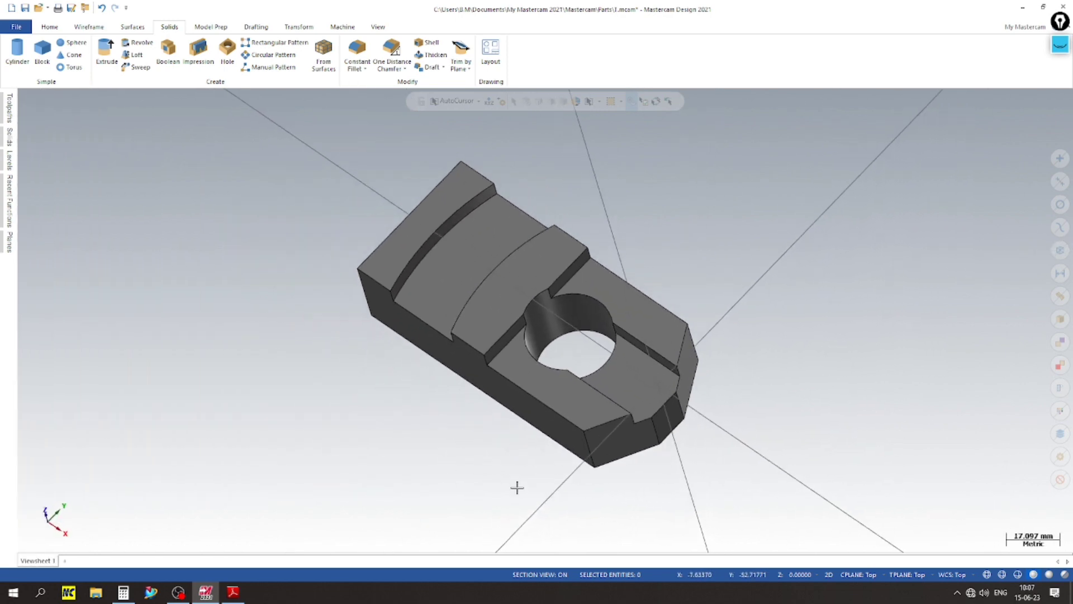
Compare the solid with the Index Slide drawing and briefly check the wireframe on level 3
click(234, 592)
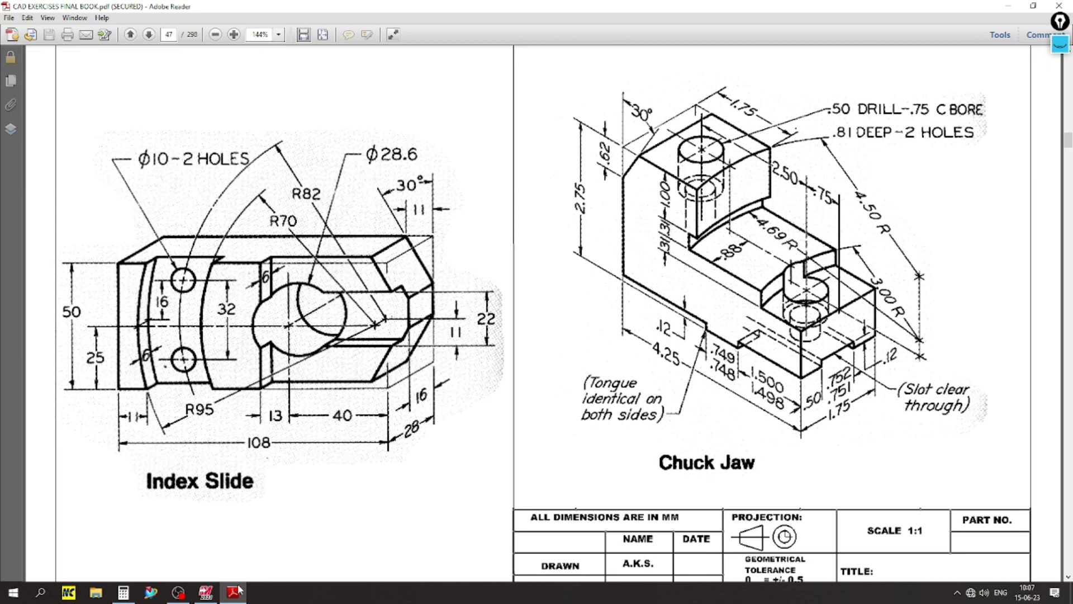
click(234, 592)
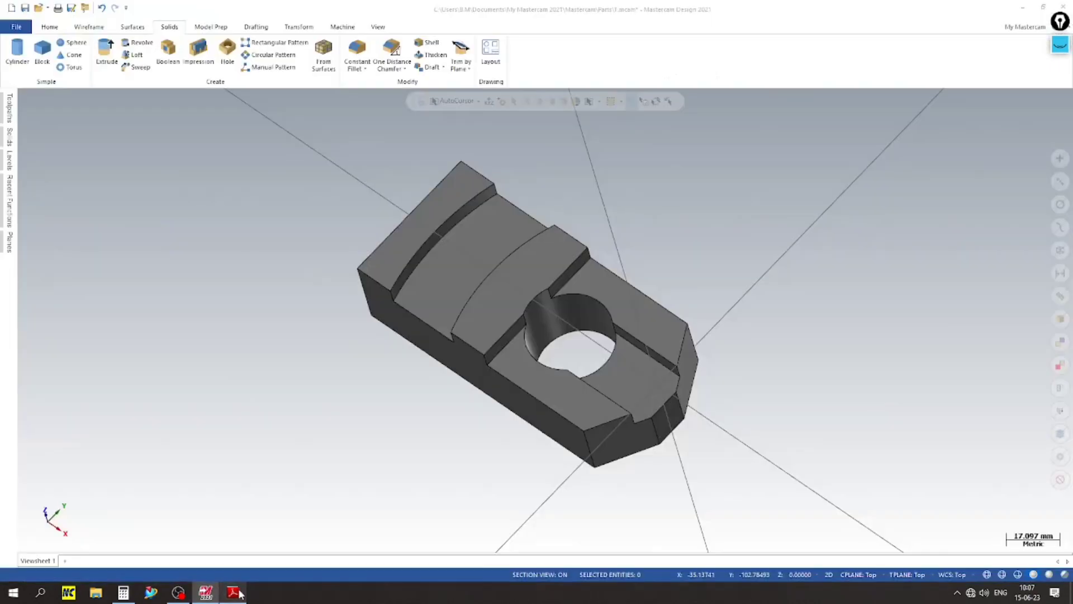
mouse_move(8, 166)
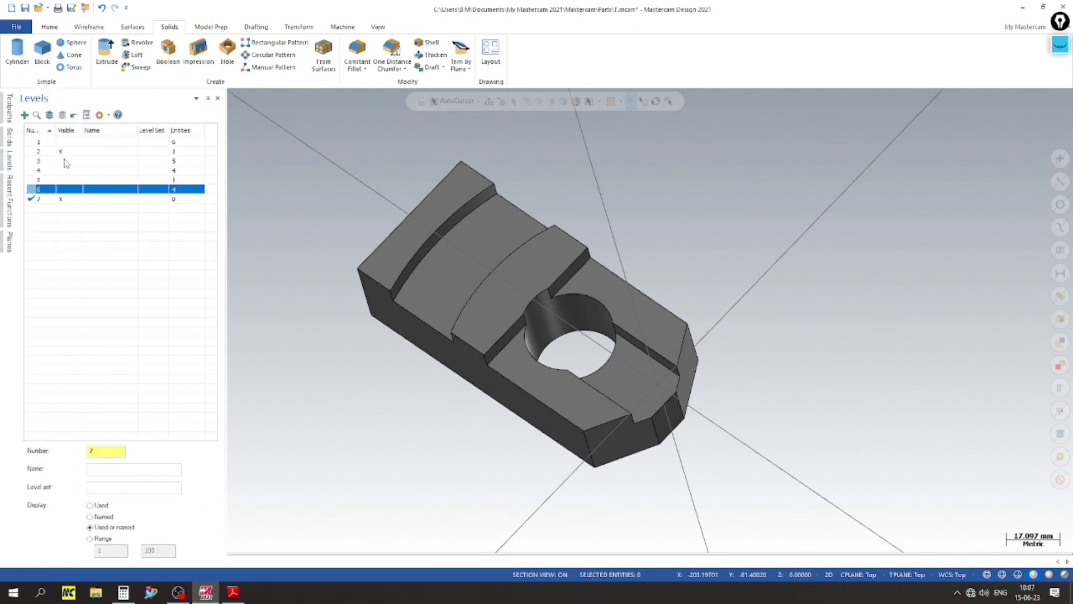
click(65, 161)
click(65, 161)
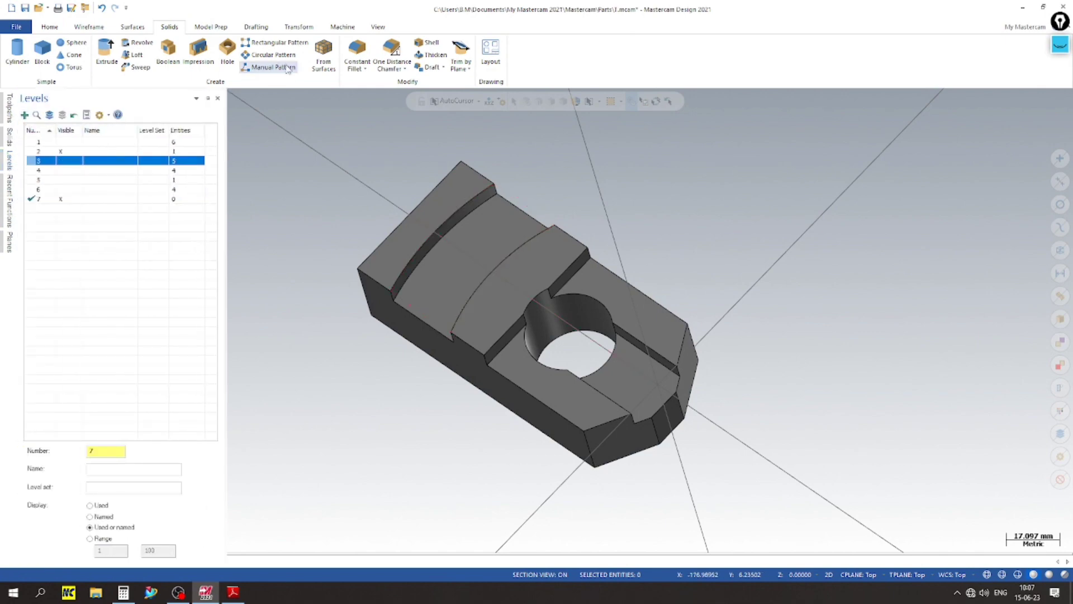
In the Top view, draw a horizontal centreline from the flat end's midpoint to the R95 arc centre near the pointed tip
right_click(1023, 246)
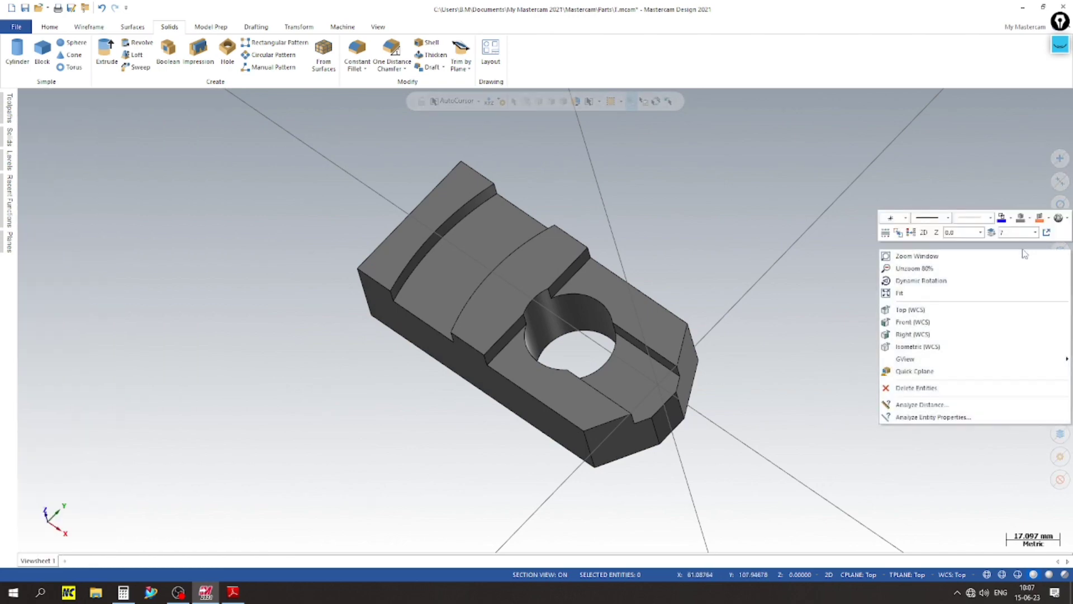
click(973, 309)
scroll(971, 305, up, 1)
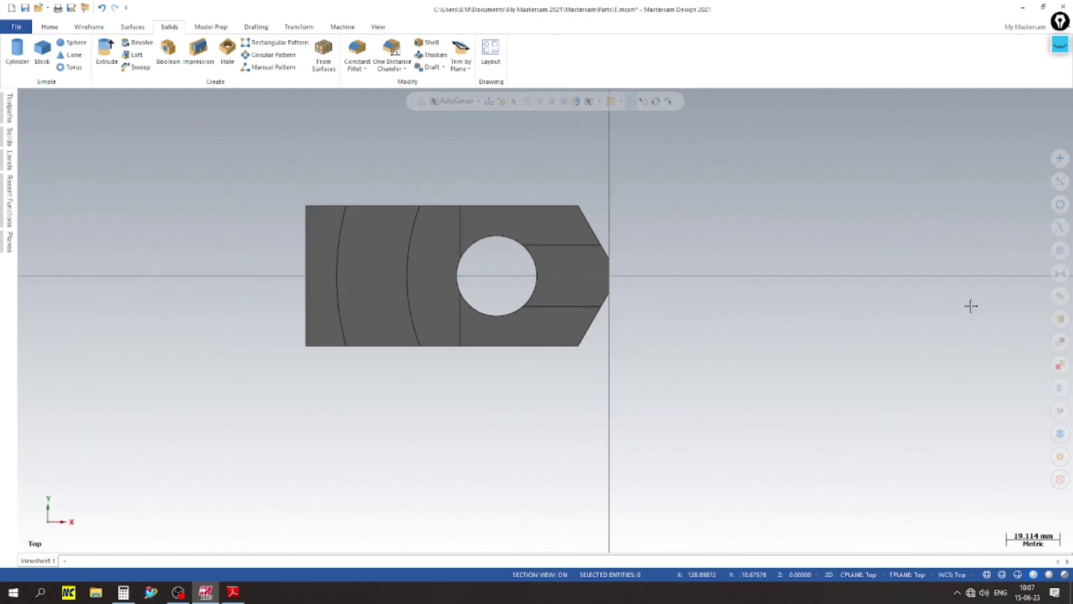
click(234, 592)
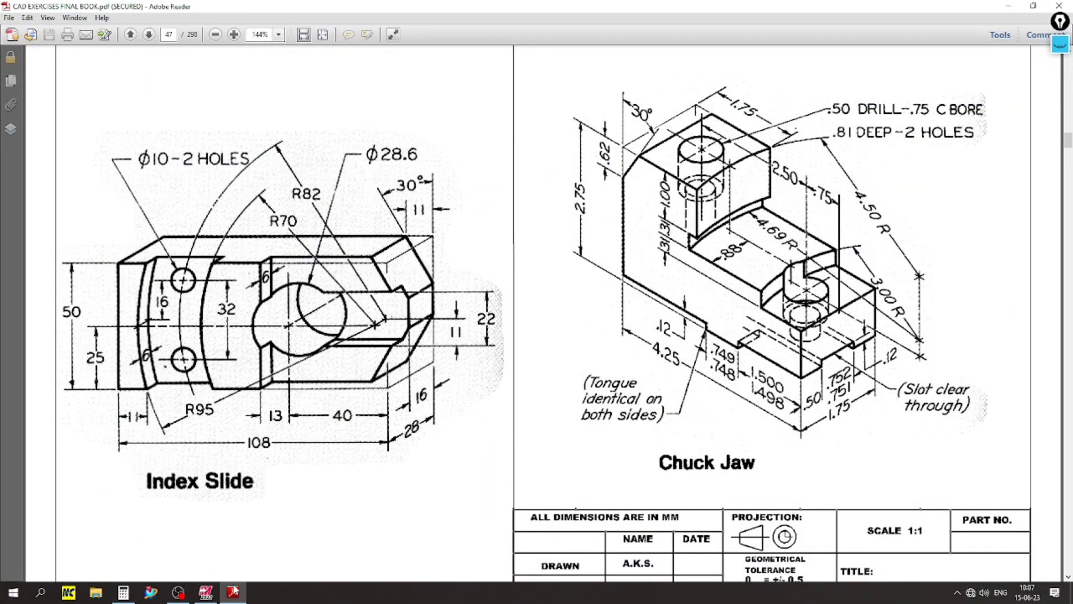
click(206, 593)
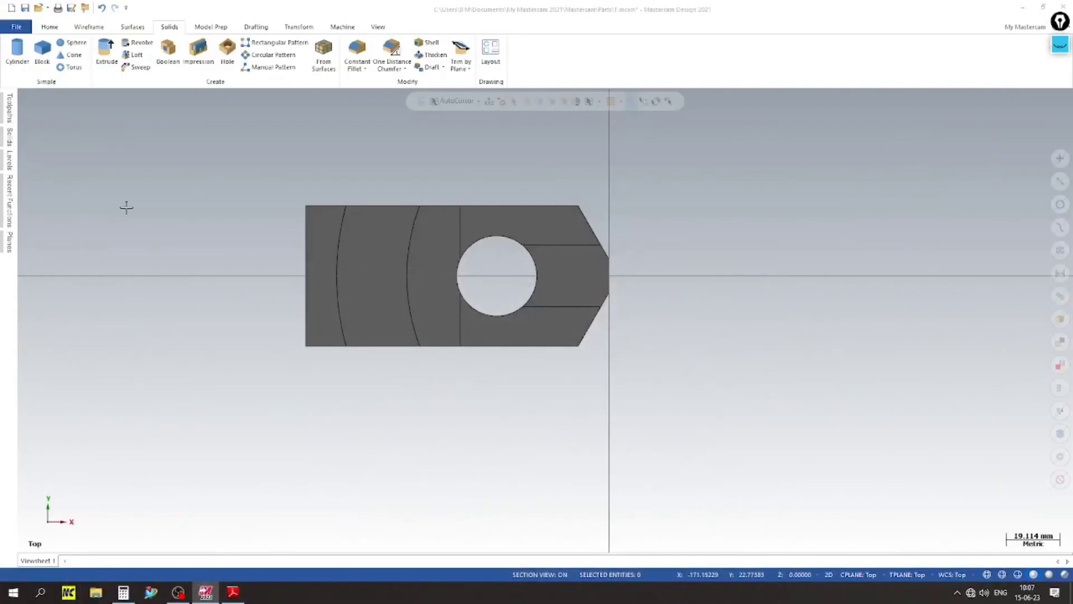
scroll(123, 207, down, 1)
click(89, 26)
click(80, 53)
click(414, 277)
click(697, 285)
double_click(90, 314)
text(95)
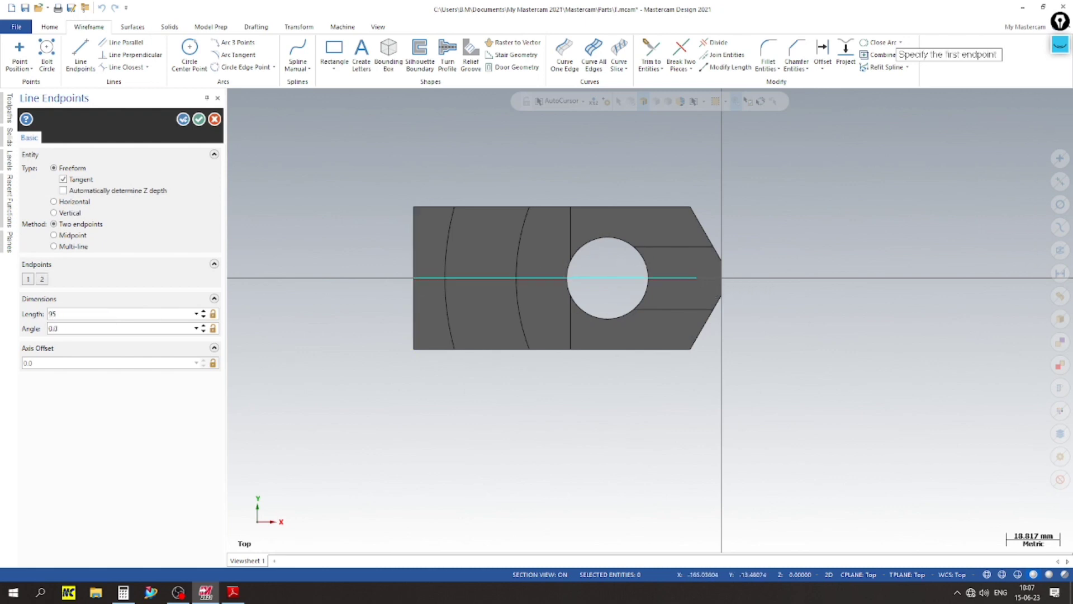
key(Return)
click(199, 119)
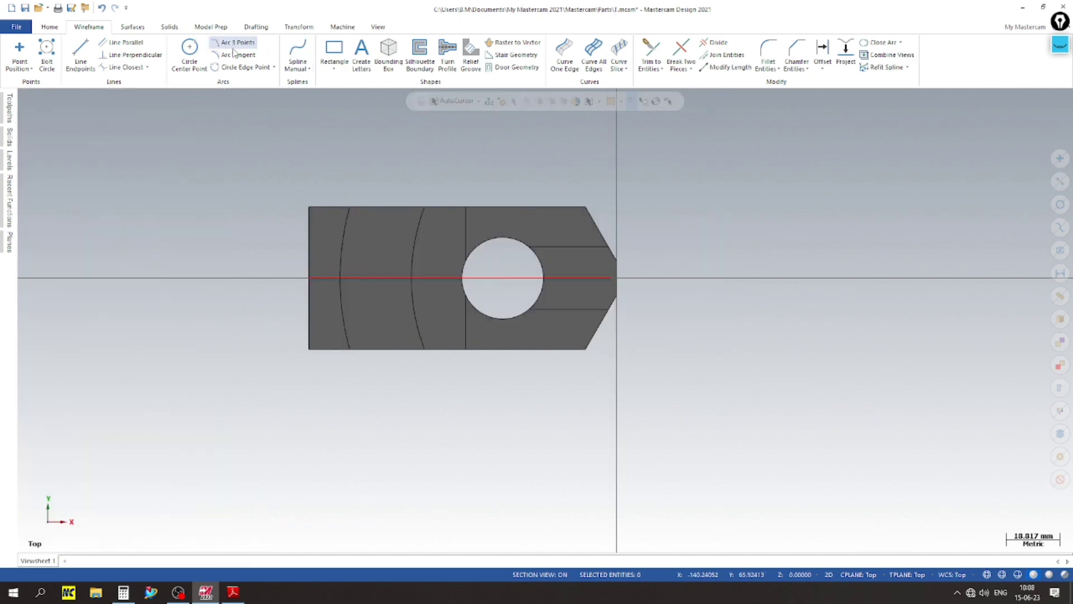
Draw a circle of radius 82 mm centred on the centreline's endpoint near the pointed tip
click(189, 53)
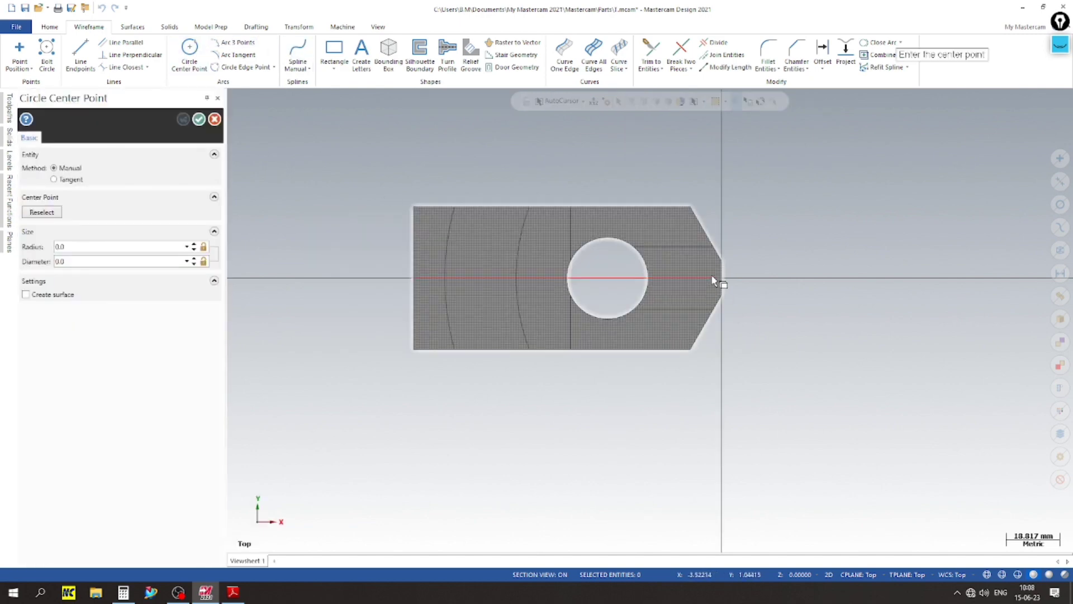
click(718, 277)
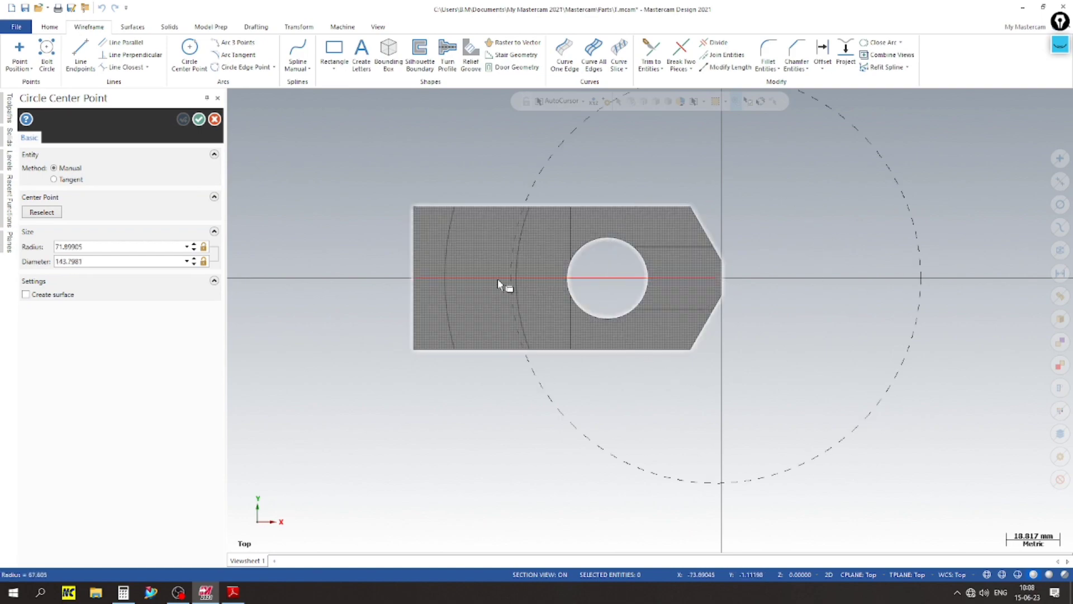
click(480, 282)
click(245, 592)
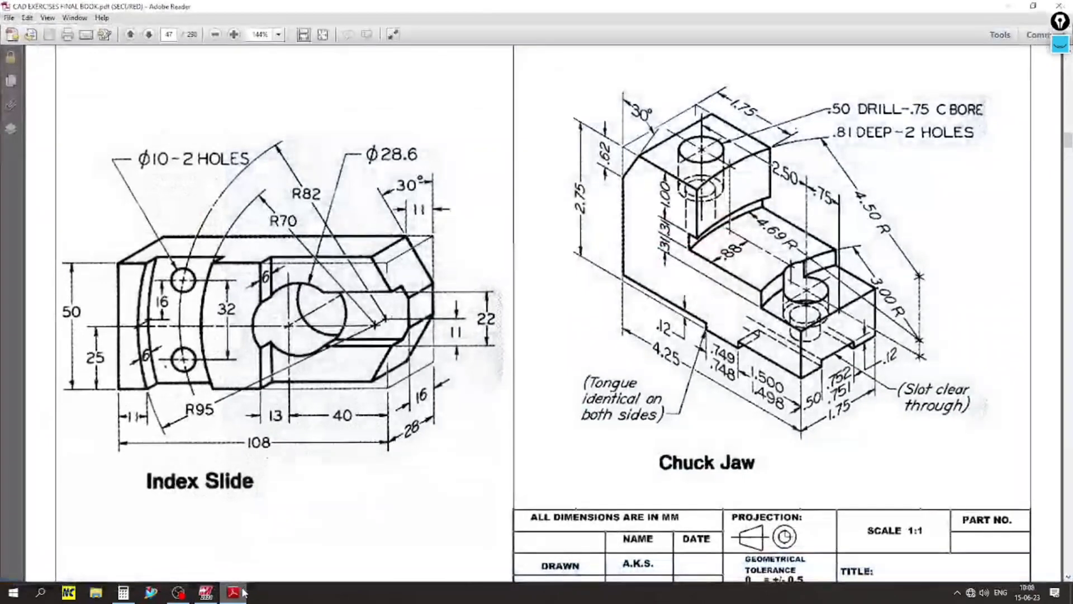
click(243, 592)
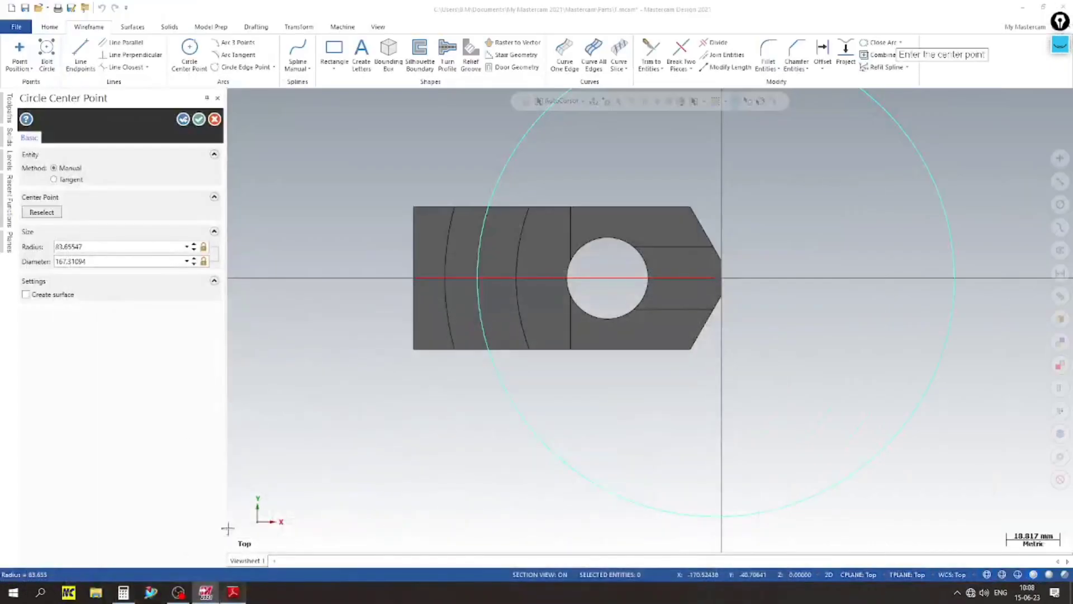
double_click(105, 249)
text(82.0)
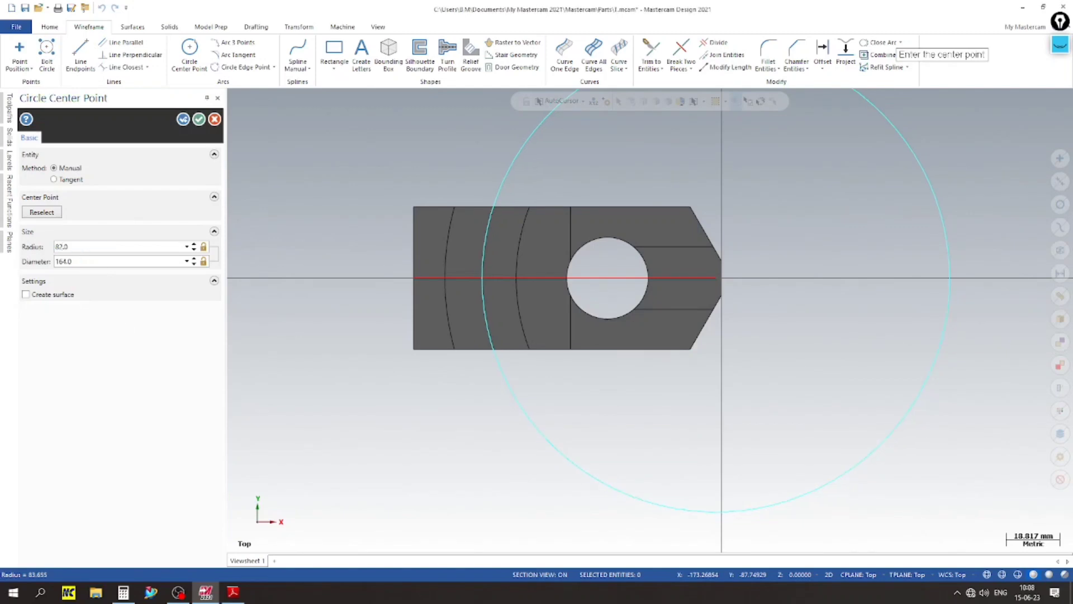
key(Return)
click(206, 123)
Check the hole spacing on the drawing and offset a copy of the centreline 16 mm to both sides
click(223, 595)
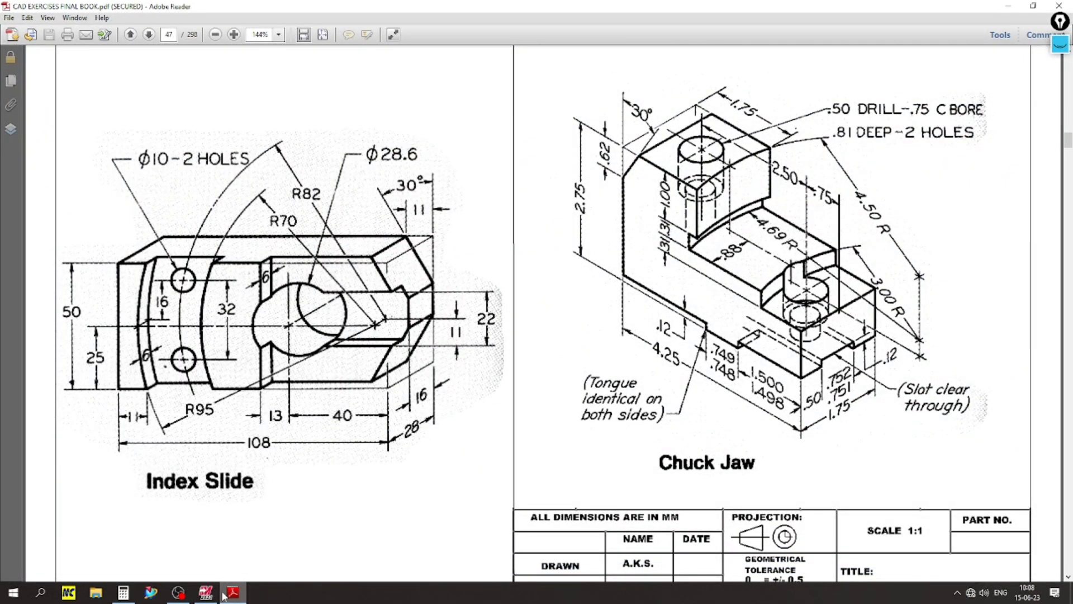
click(224, 595)
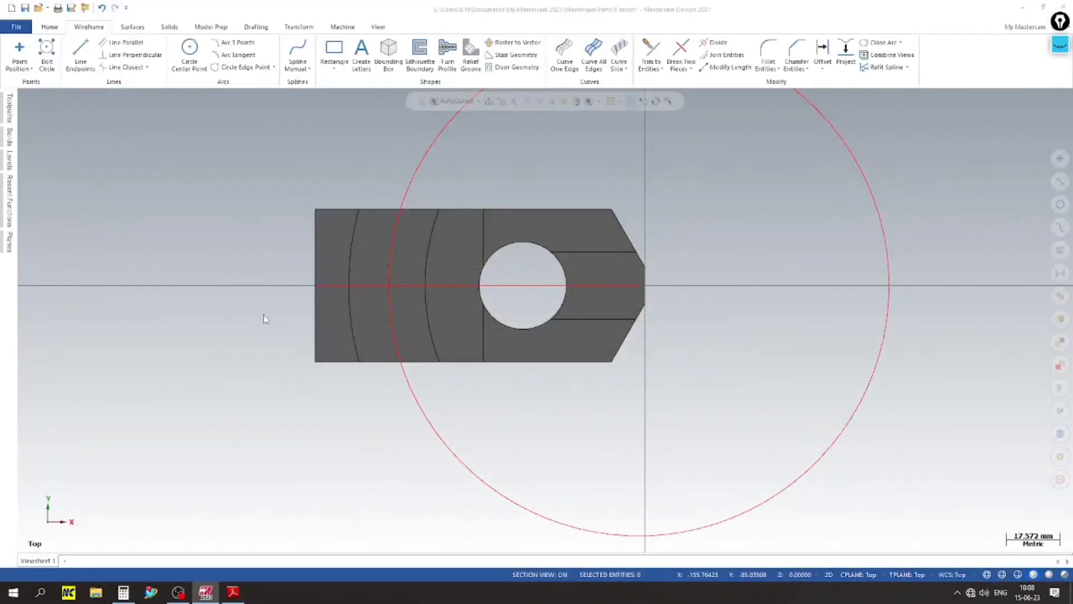
click(169, 26)
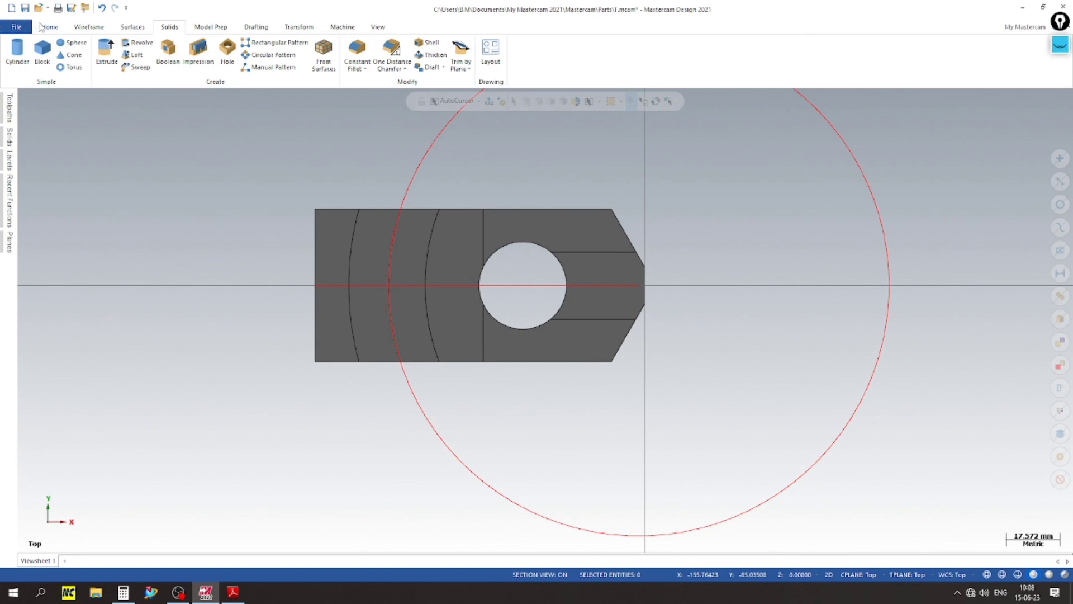
click(44, 26)
click(88, 25)
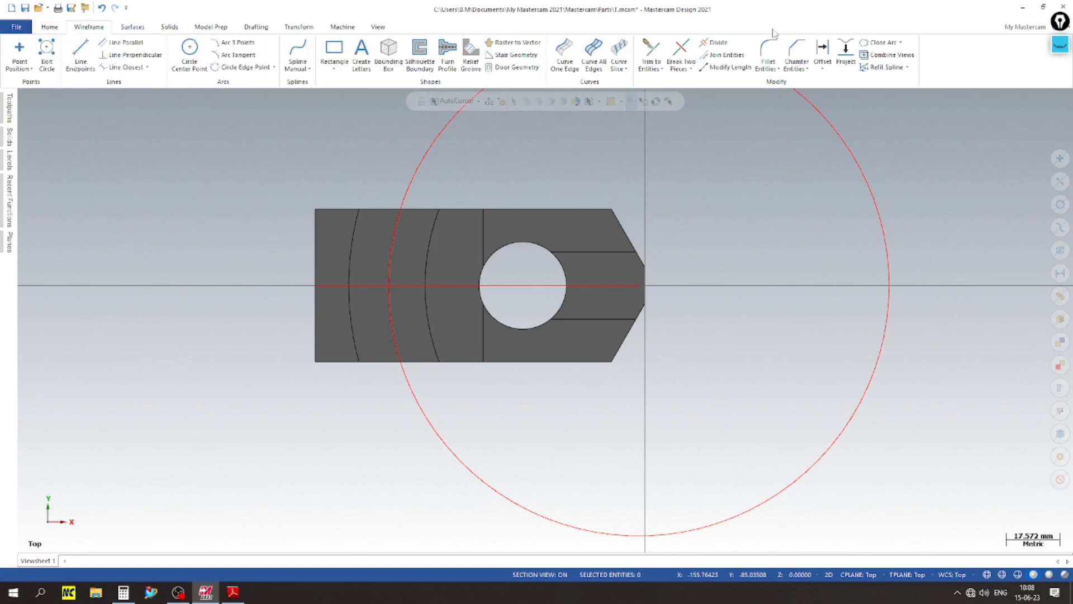
click(823, 53)
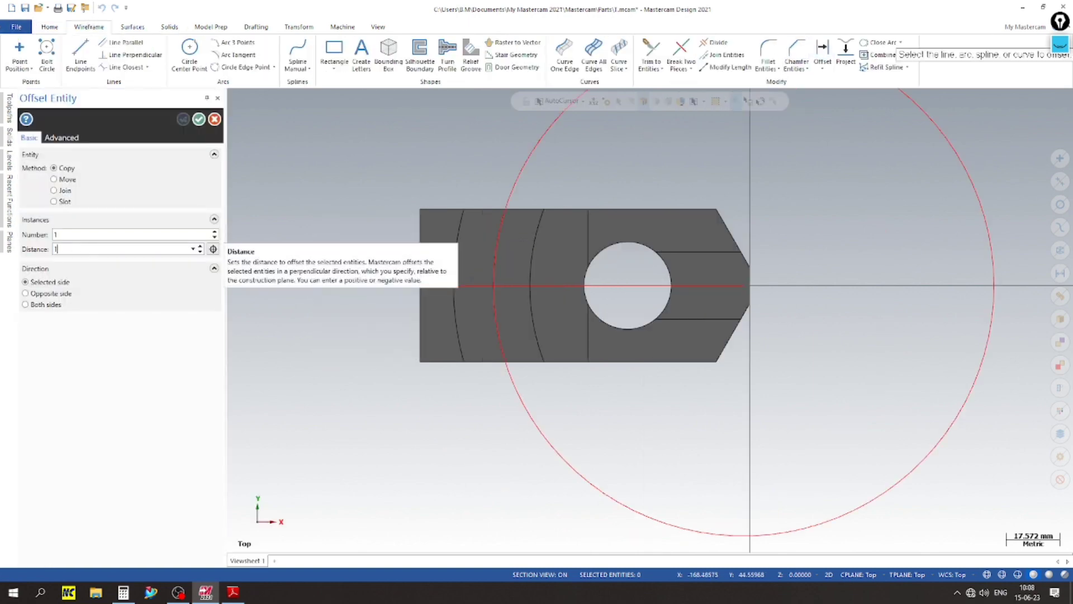
click(46, 305)
click(422, 286)
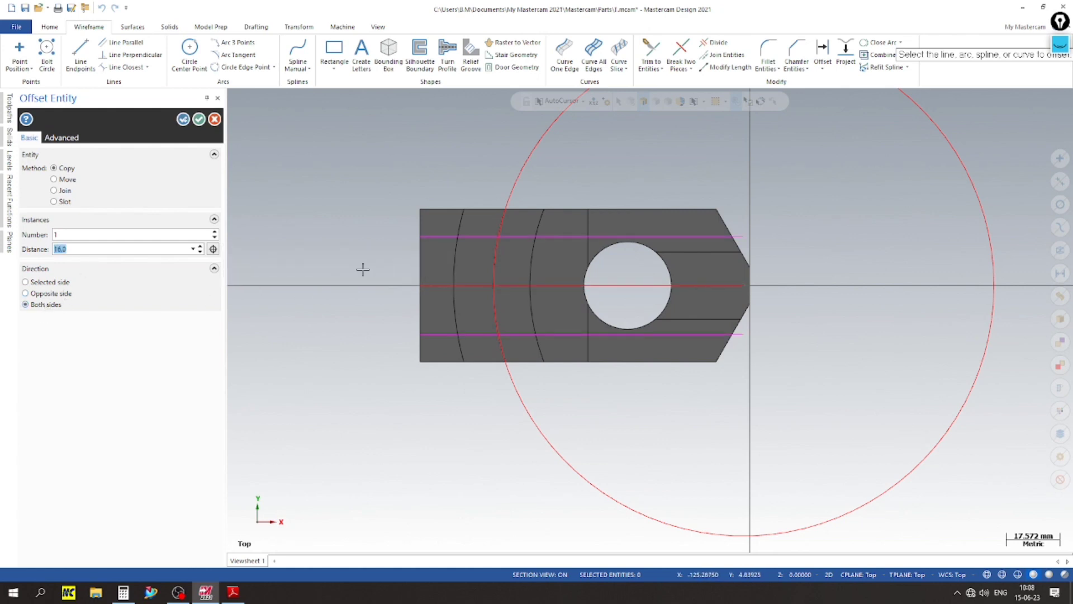
click(199, 119)
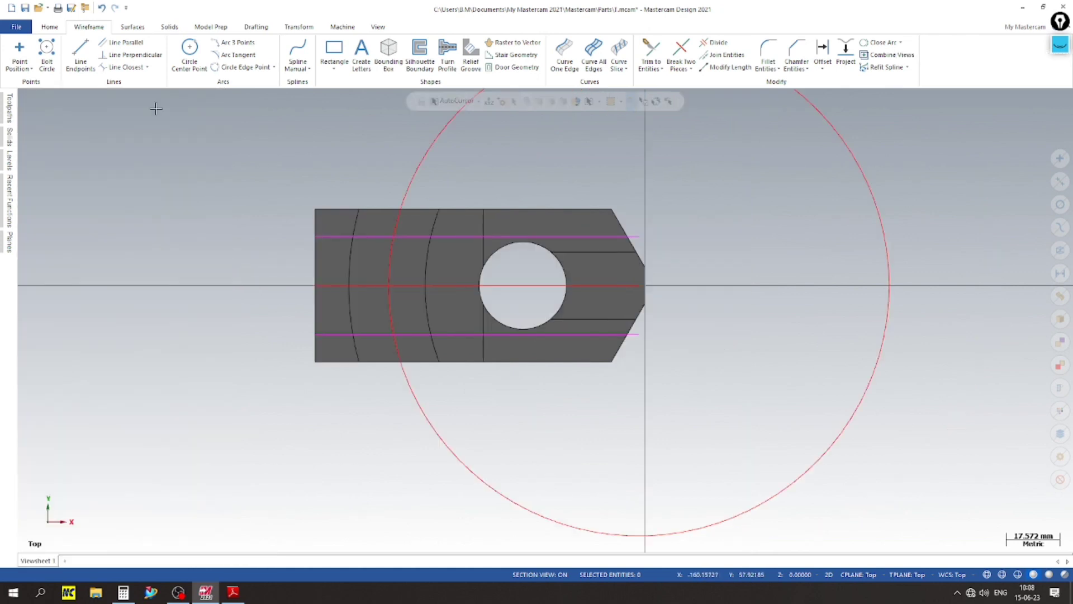
Place points where the R82 circle crosses the two offset lines in the curved recess
click(19, 53)
click(499, 237)
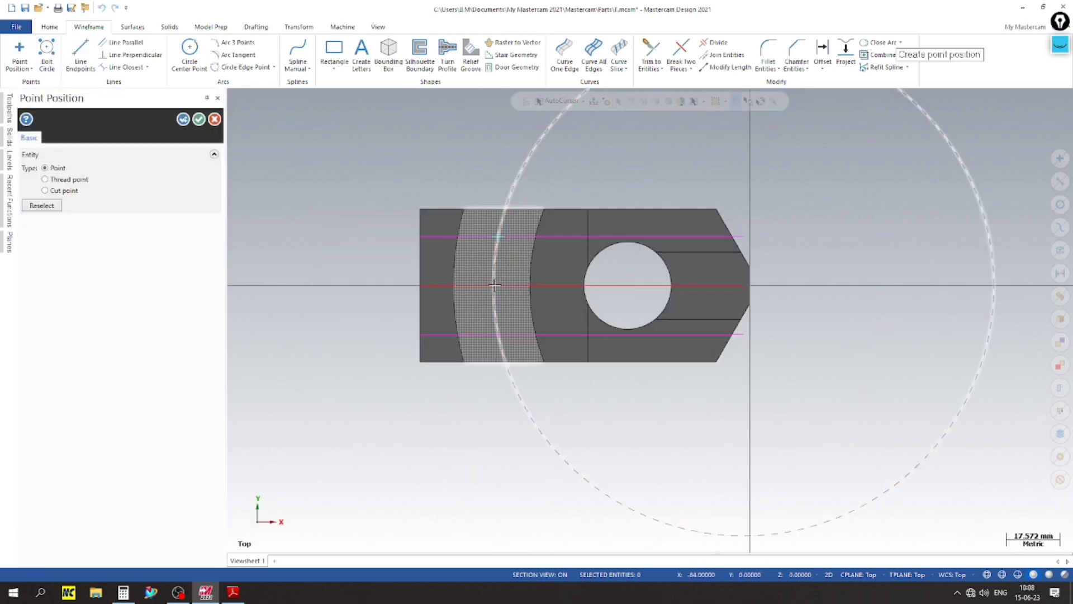
click(499, 335)
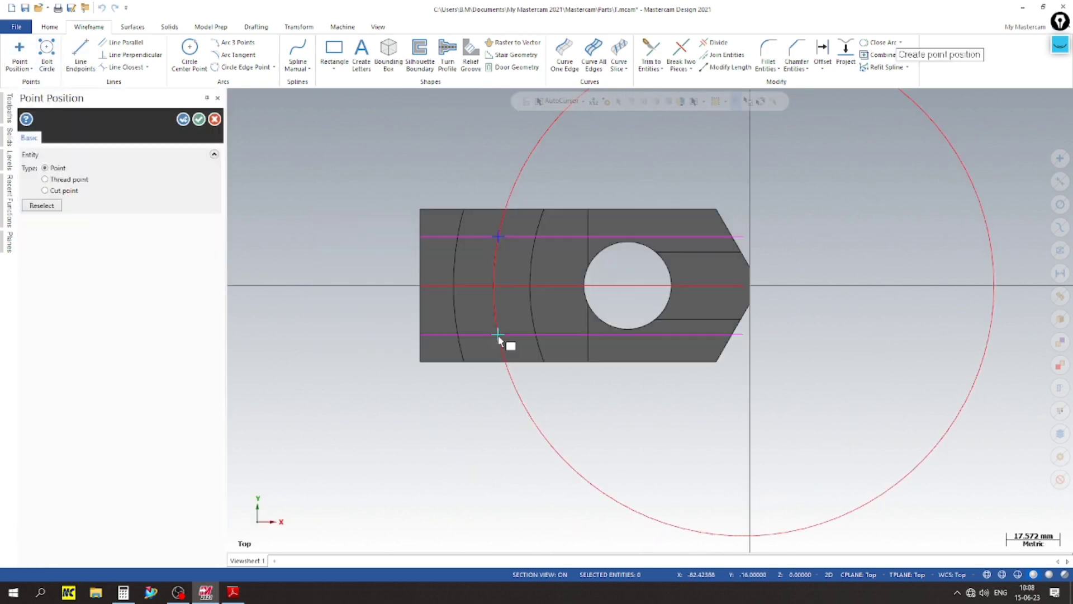
click(199, 119)
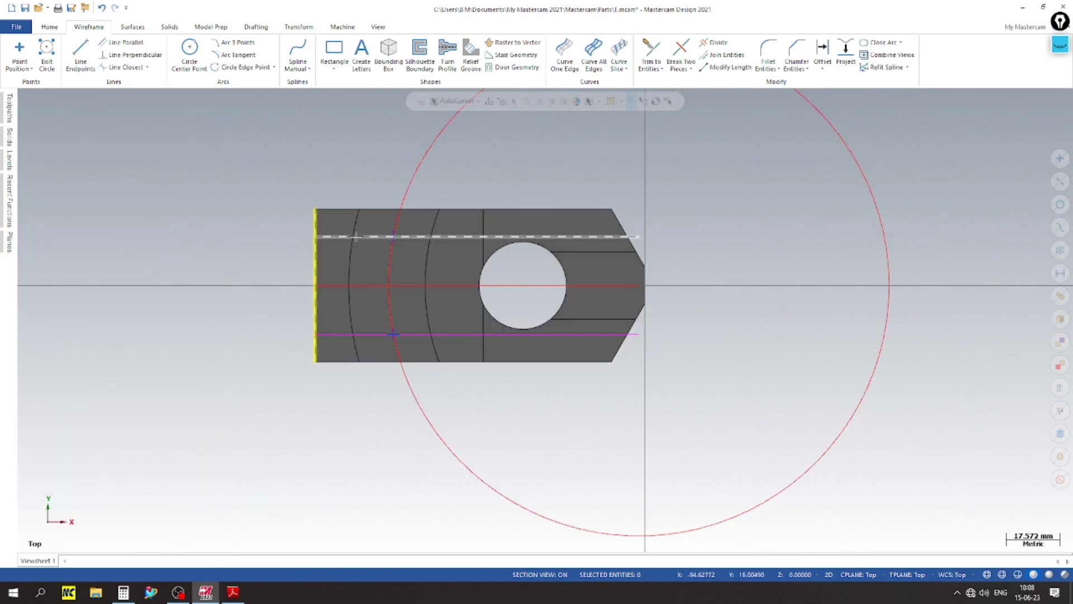
Place a point where the R82 circle crosses the upper offset line in the curved recess
click(391, 236)
click(415, 157)
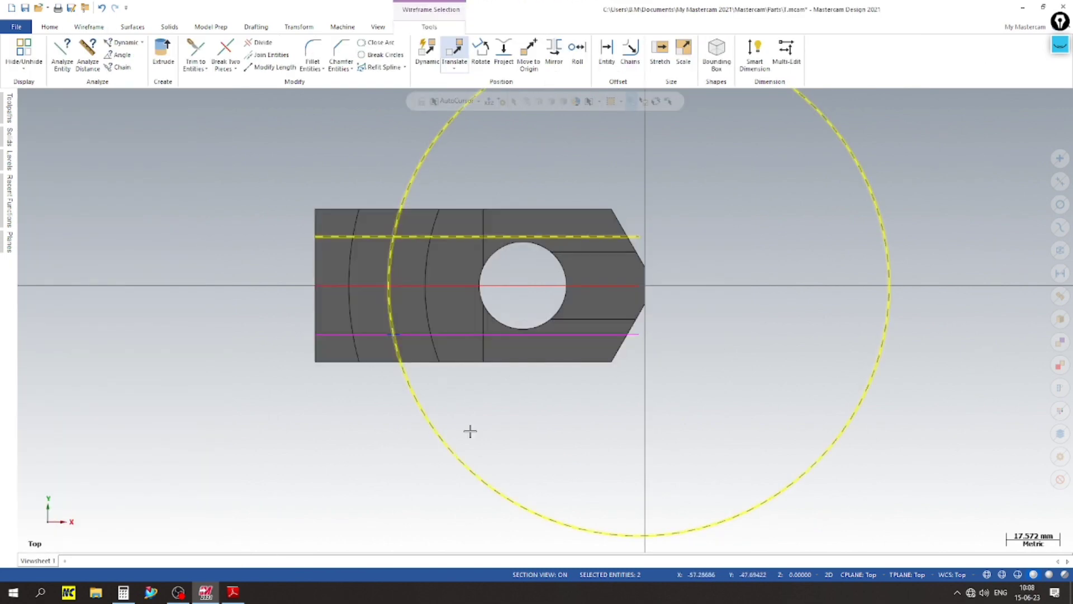
key(Escape)
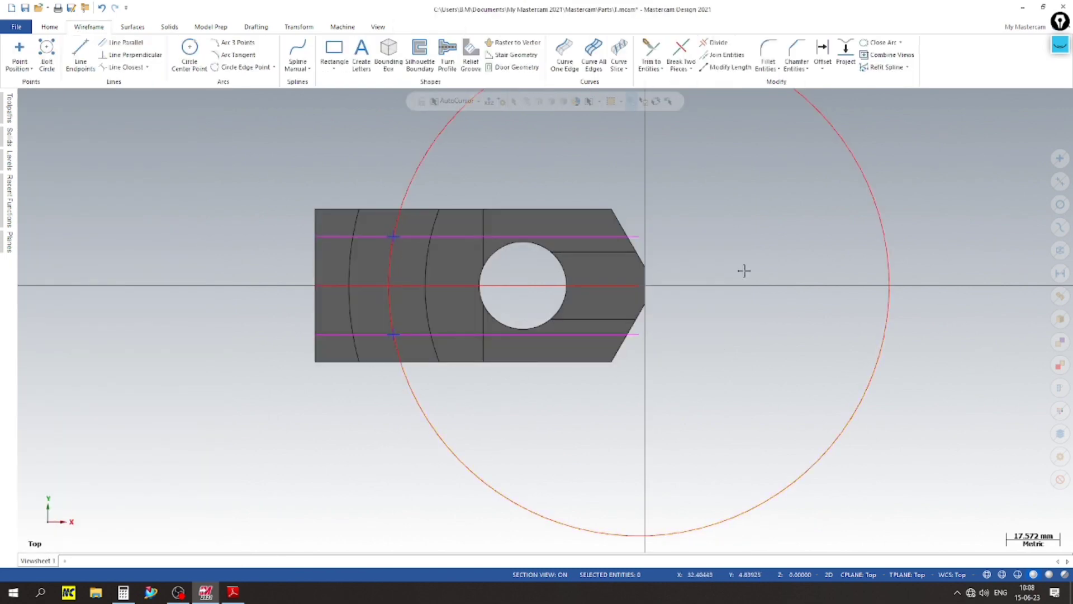
Delete the R82 circle, both offset lines and the centreline, keeping only the two hole-location points
click(639, 237)
click(415, 175)
key(Delete)
click(442, 335)
key(Delete)
click(447, 286)
key(Delete)
In the isometric view, set up a simple 10 mm Hole feature in the Top plane at the two points in the curved recess
right_click(224, 165)
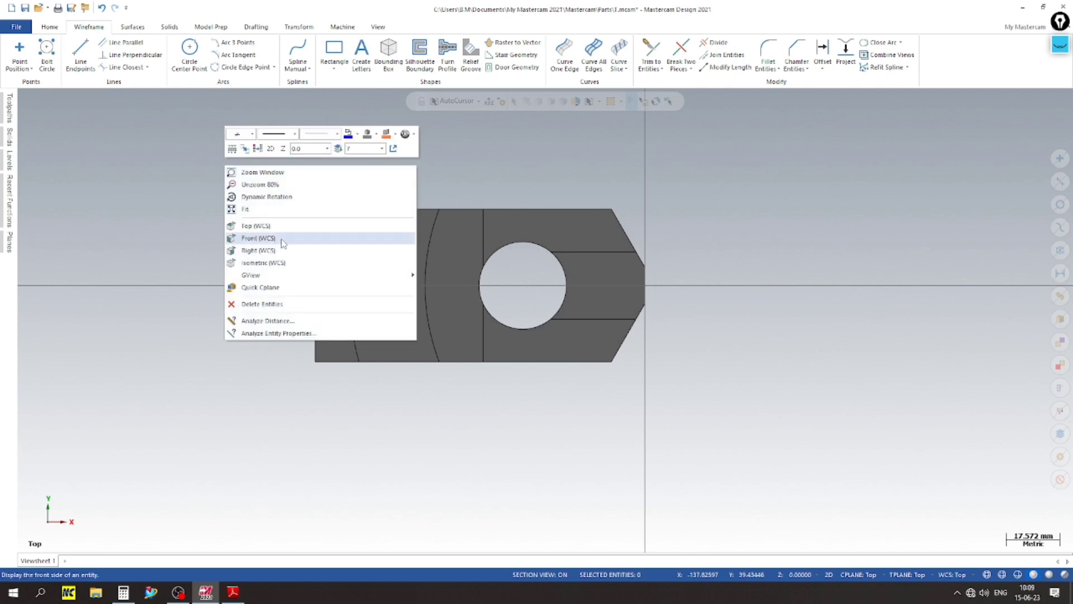
click(283, 264)
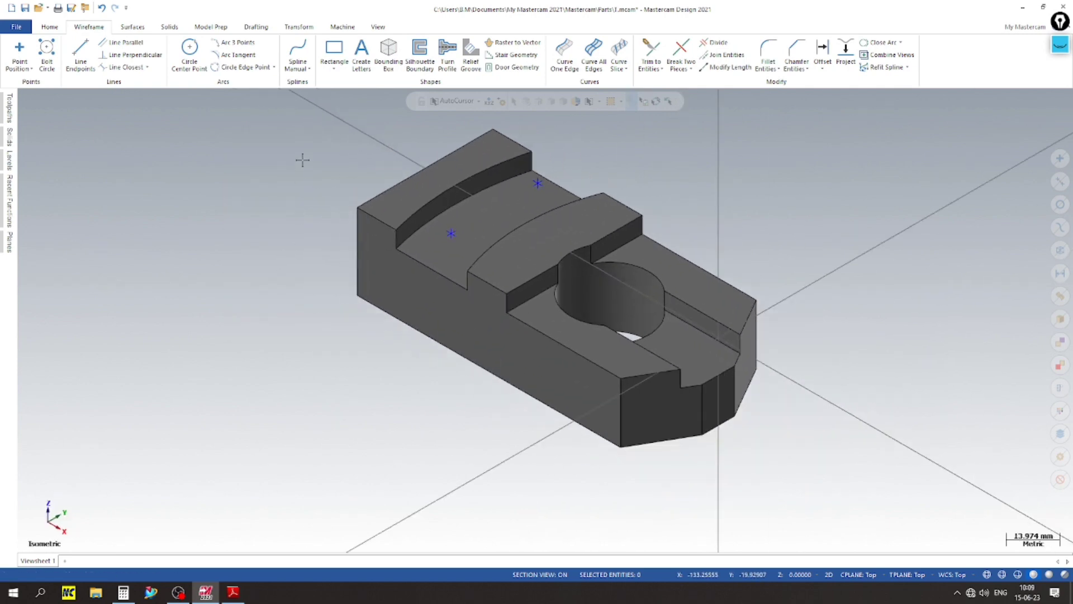
click(136, 28)
click(171, 28)
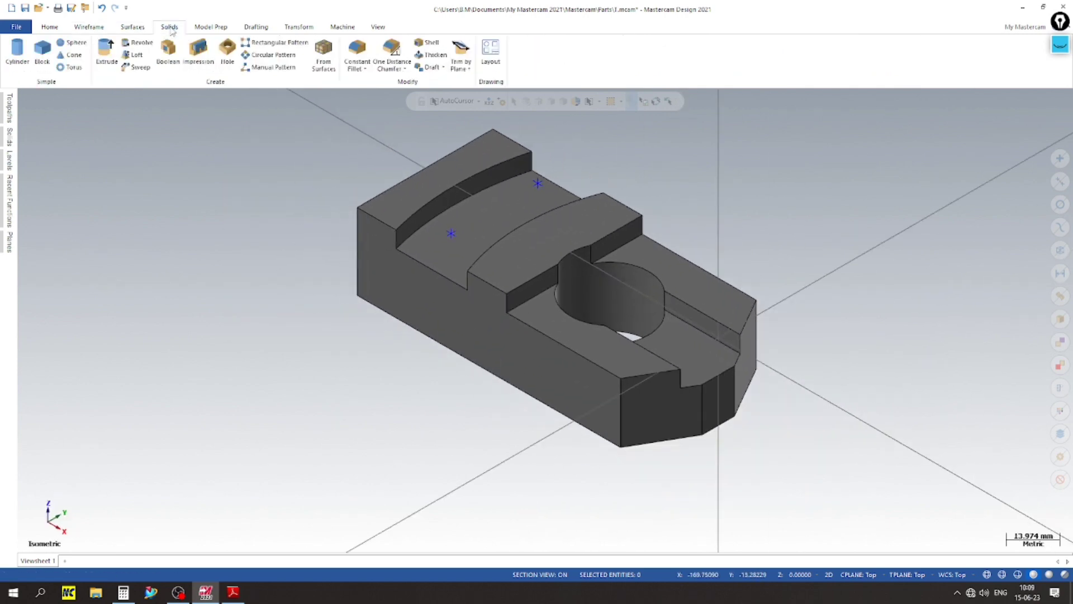
click(224, 51)
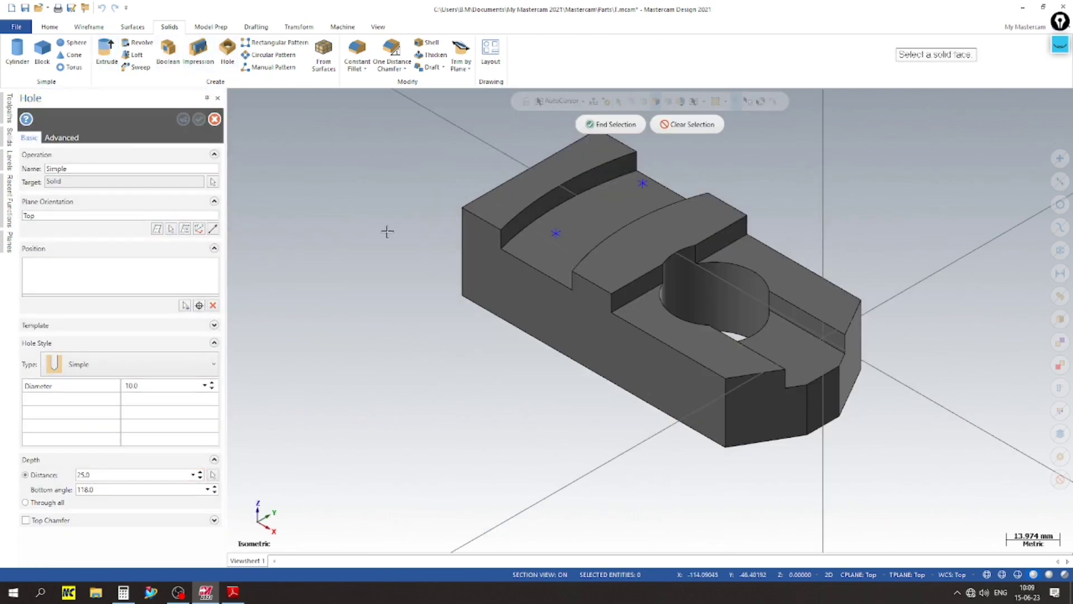
click(525, 255)
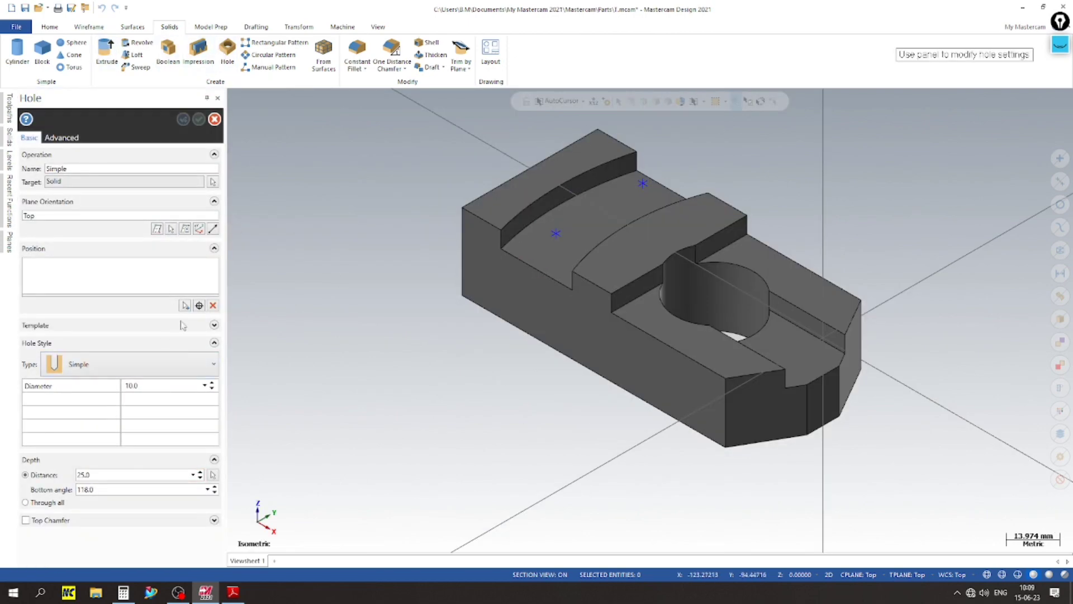
click(186, 306)
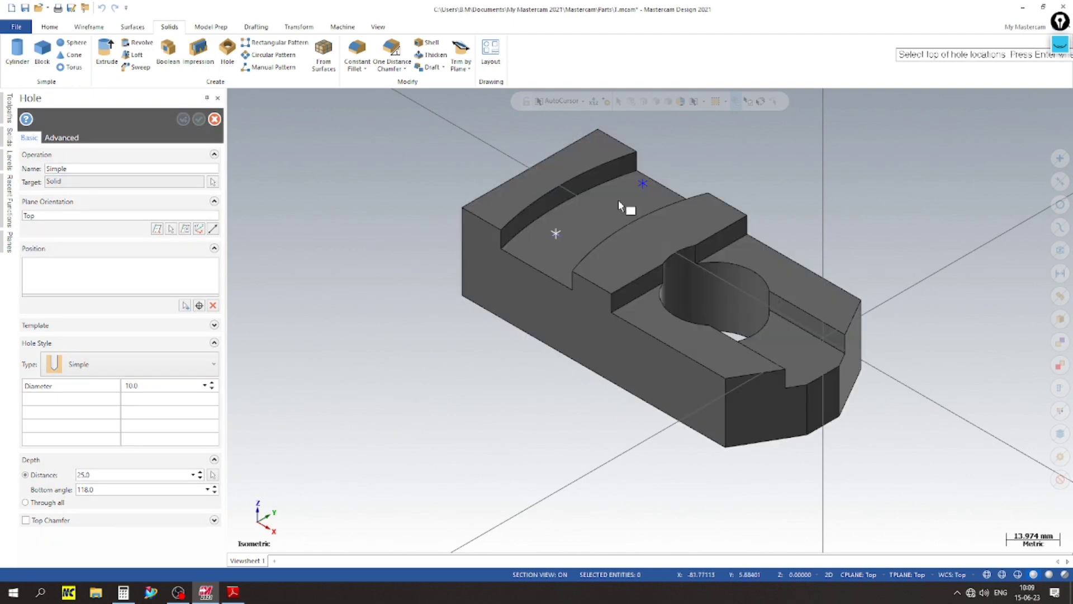
click(643, 185)
key(Return)
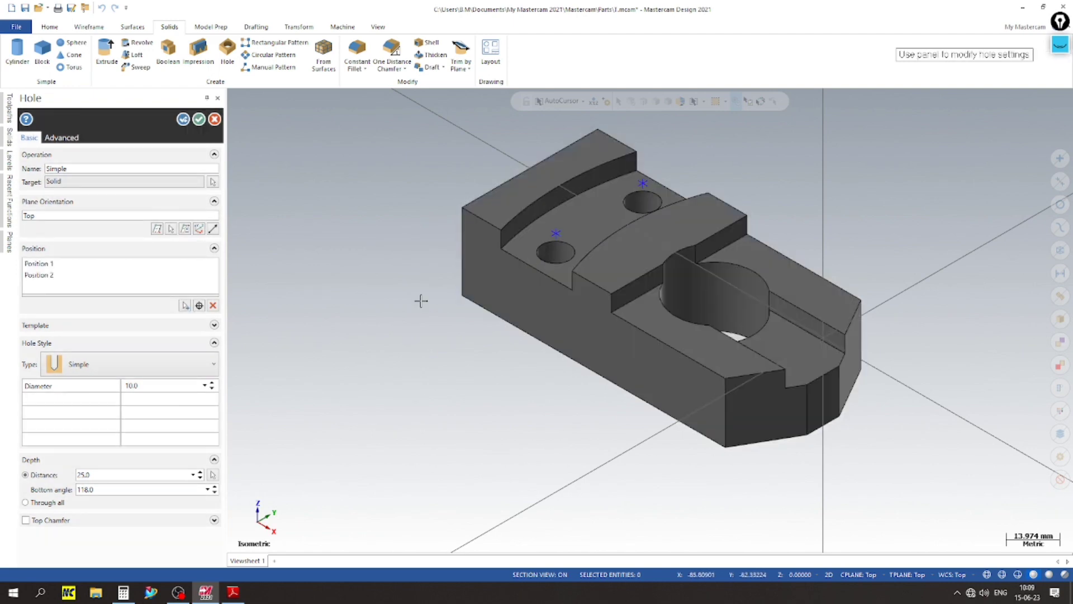
Check the hole callout on the drawing, then make both holes through all without a top chamfer and finish the Hole feature
click(53, 521)
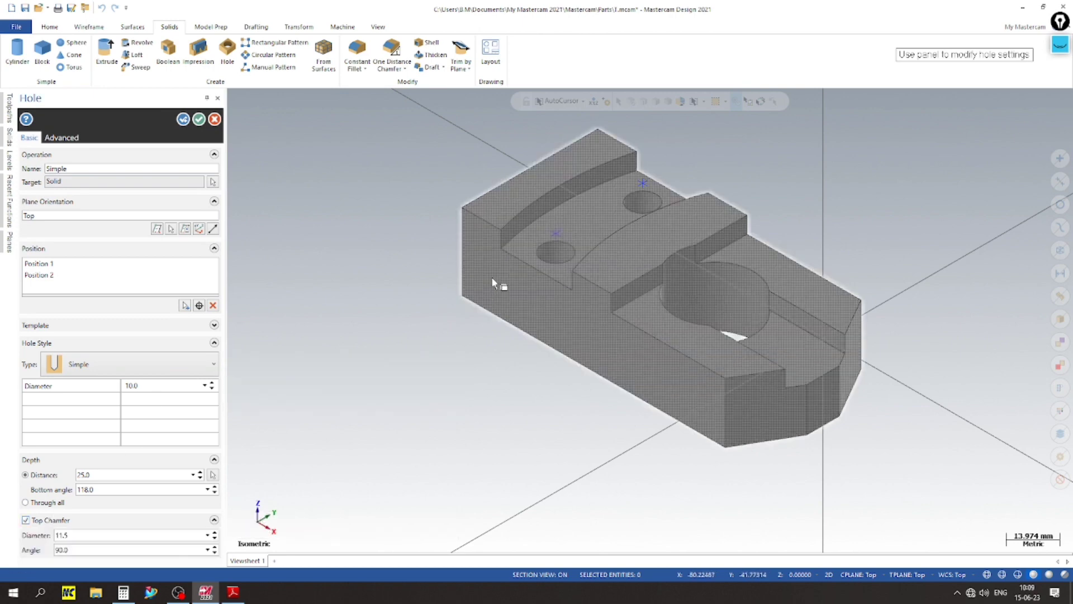
middle_drag(363, 387, 410, 268)
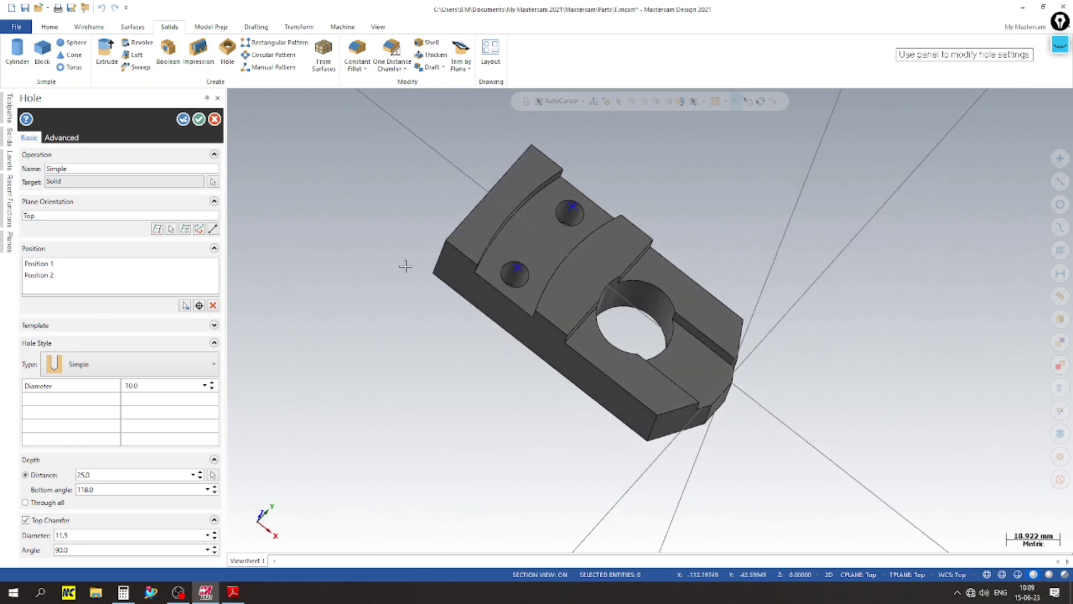
click(239, 596)
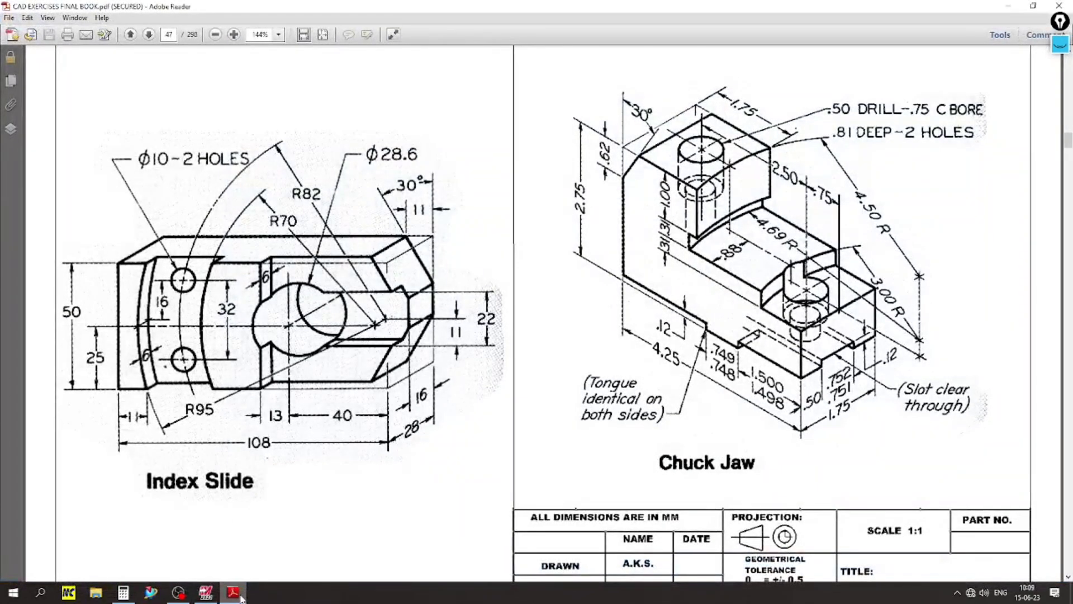
click(239, 595)
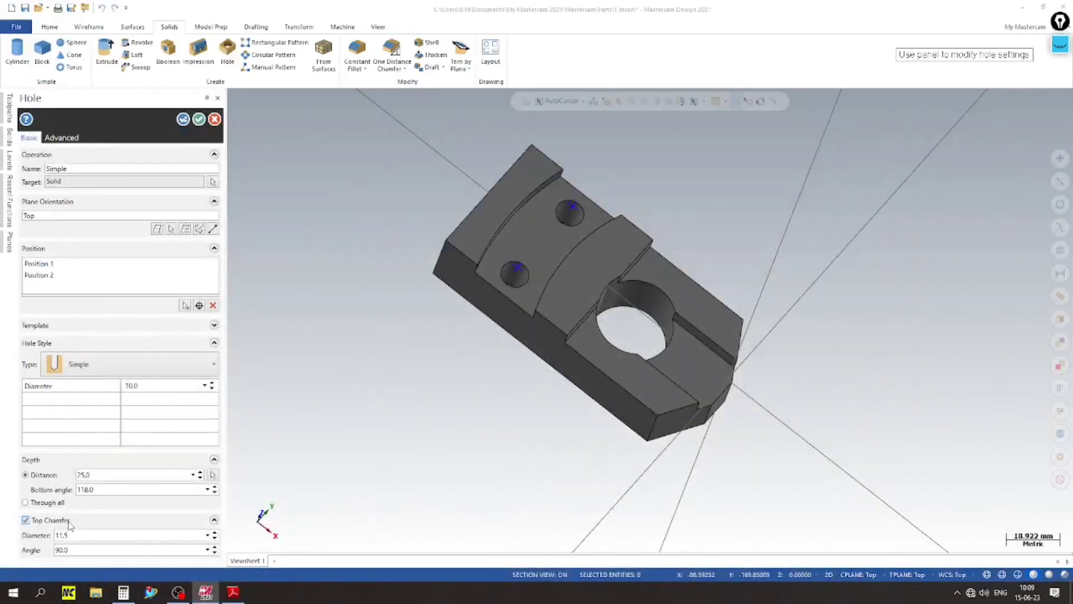
click(49, 504)
middle_drag(444, 421, 563, 326)
scroll(505, 259, up, 1)
scroll(392, 256, down, 1)
click(48, 524)
click(50, 523)
scroll(405, 276, up, 1)
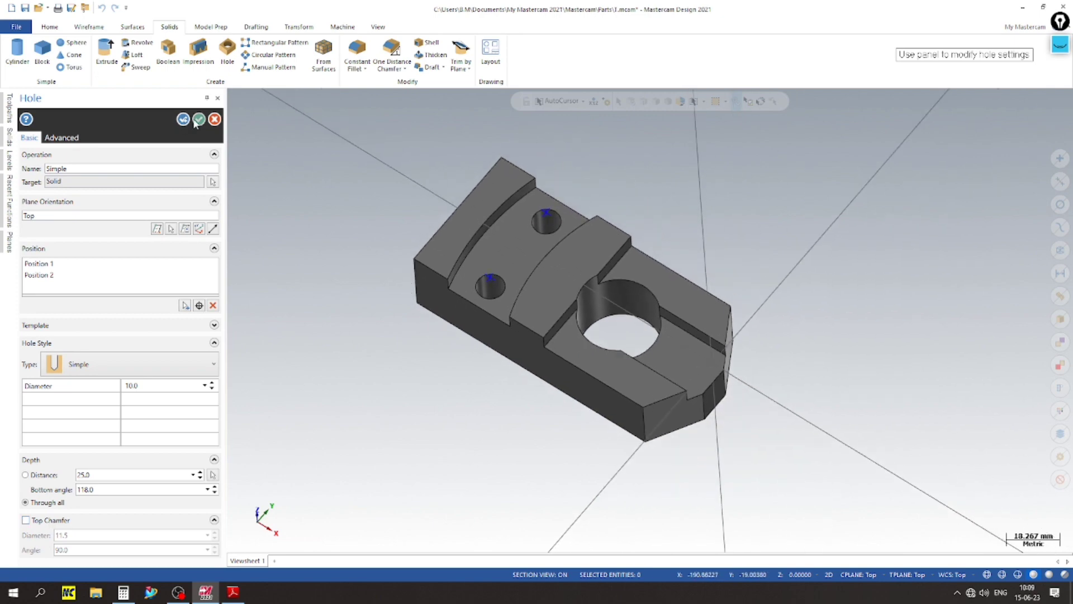
click(197, 120)
Add level 8 as the active level and hide level 7 containing the two hole-location points
click(10, 158)
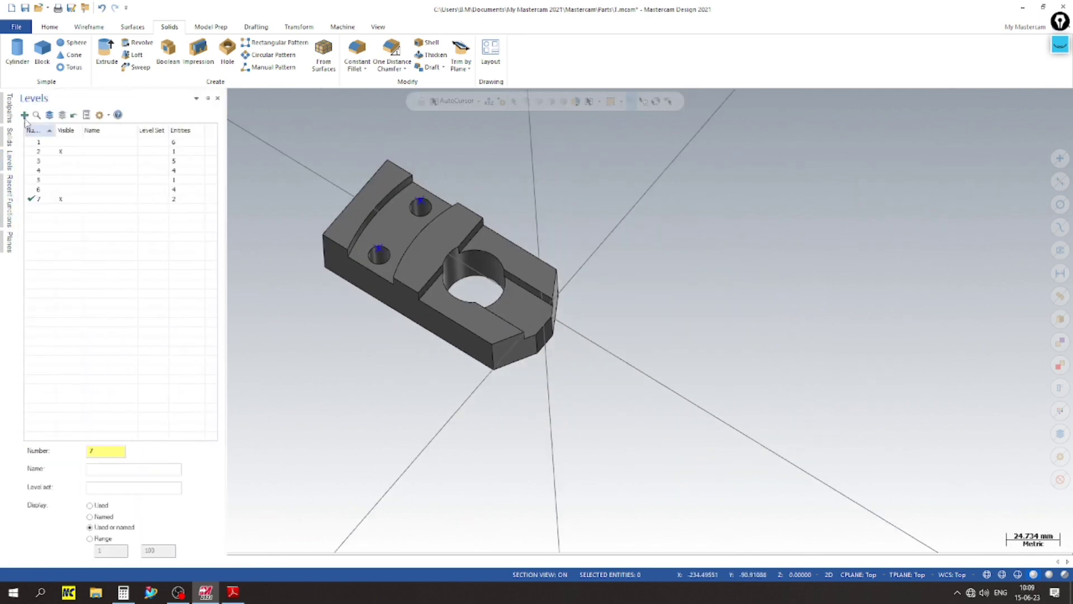
click(24, 116)
scroll(317, 193, up, 3)
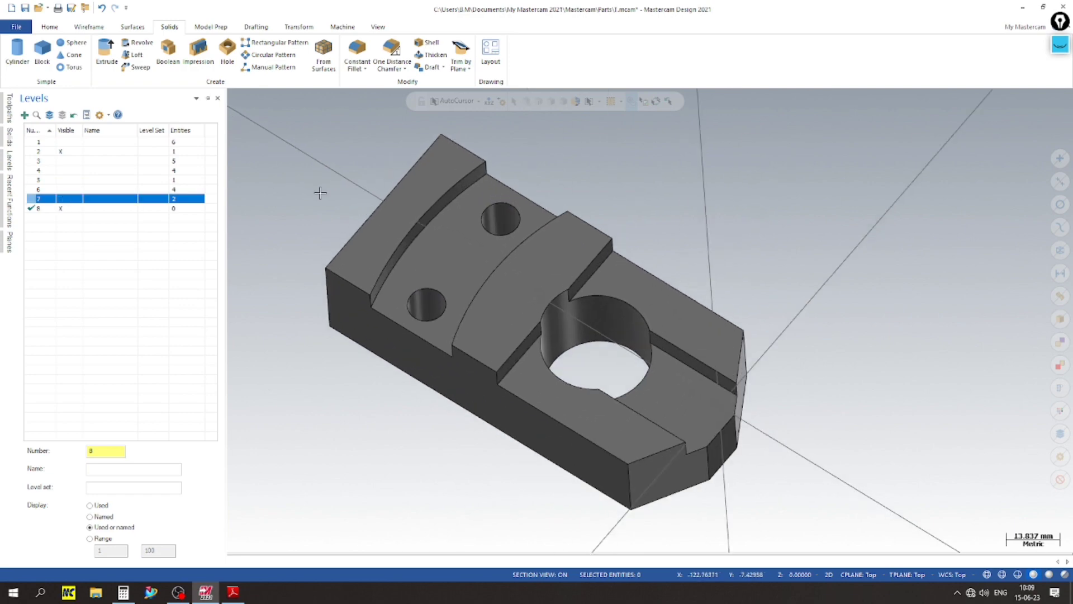
middle_drag(314, 190, 313, 426)
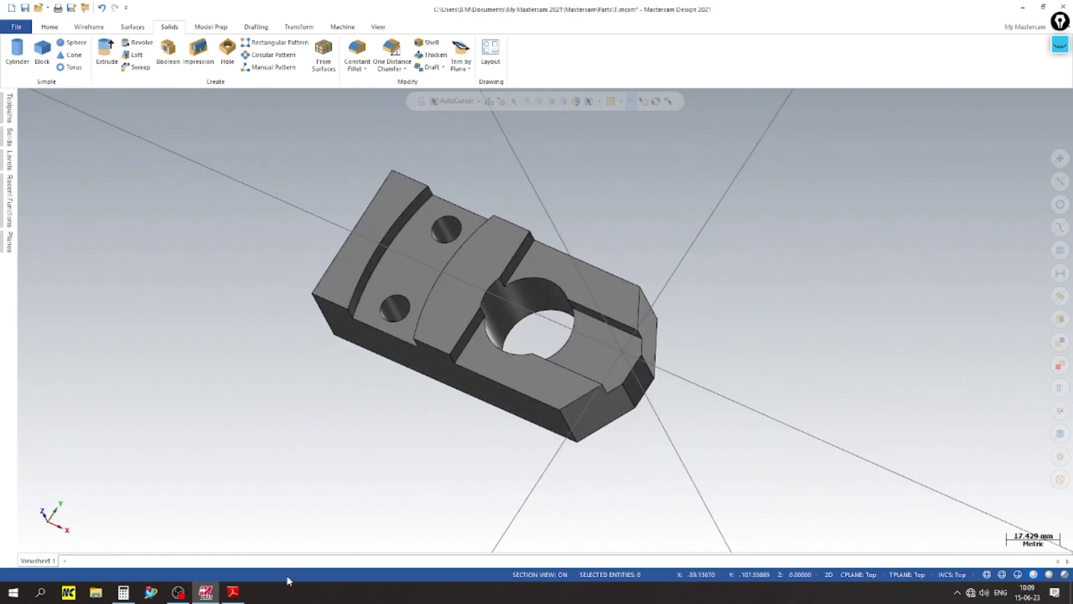
Compare the solid with the Index Slide drawing and inspect its recesses, slot and holes from several angles
click(233, 593)
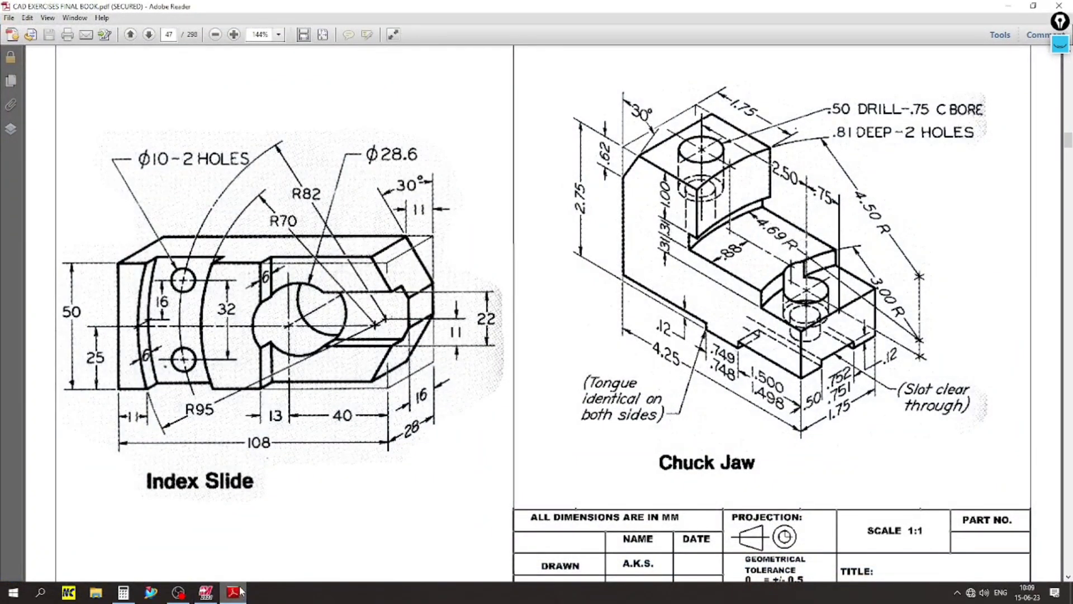
click(241, 588)
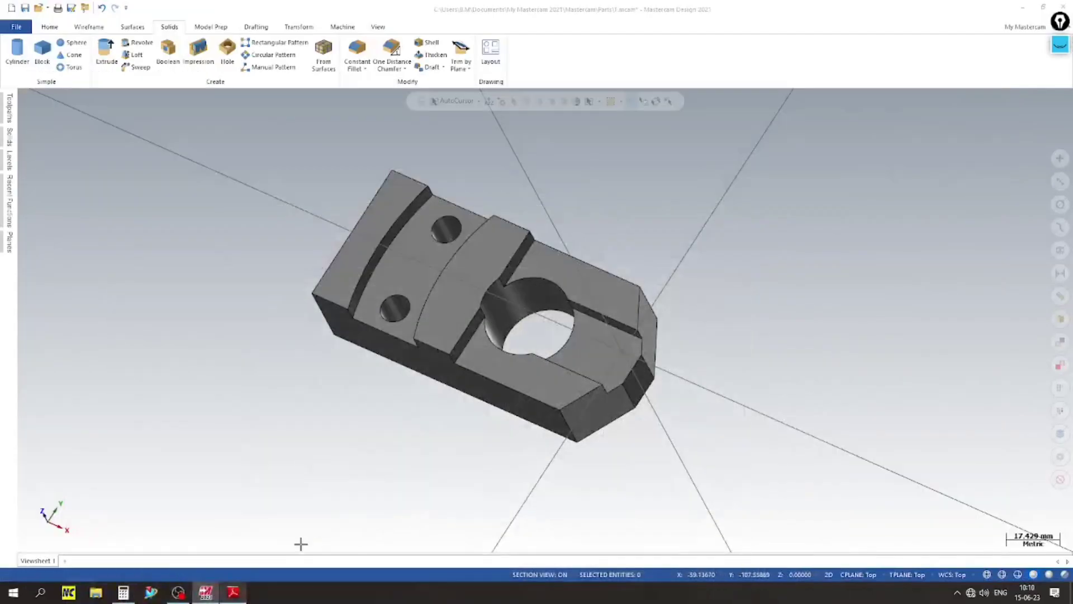
scroll(376, 308, up, 2)
click(511, 261)
right_click(511, 260)
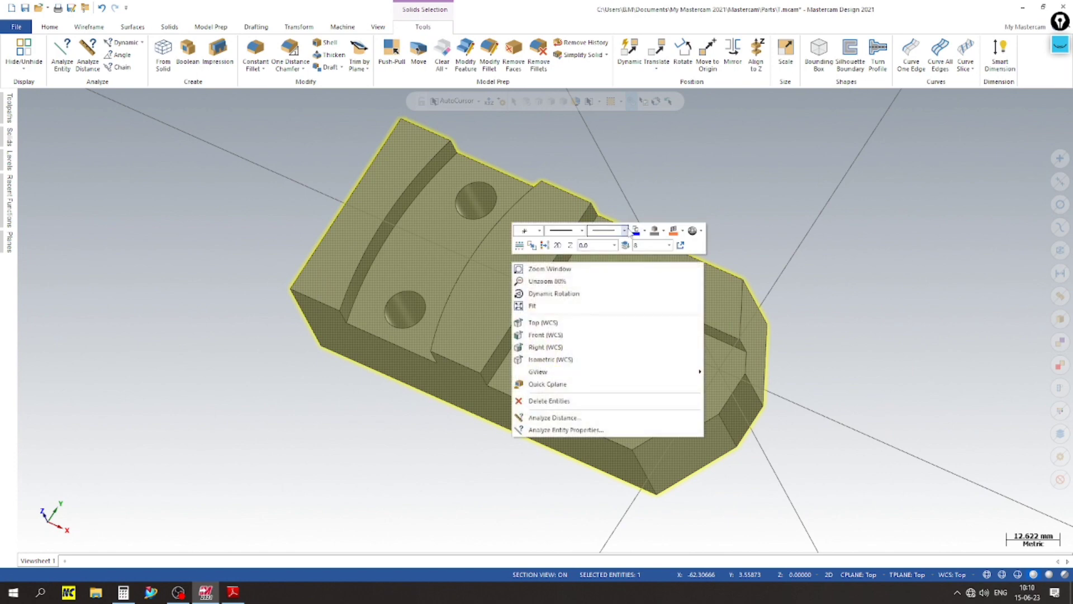
click(390, 404)
key(Escape)
scroll(294, 431, up, 2)
middle_drag(295, 431, 227, 304)
scroll(227, 305, down, 4)
middle_drag(450, 327, 367, 406)
scroll(419, 304, up, 3)
scroll(654, 460, down, 4)
scroll(614, 440, up, 3)
scroll(615, 439, up, 3)
scroll(374, 383, down, 3)
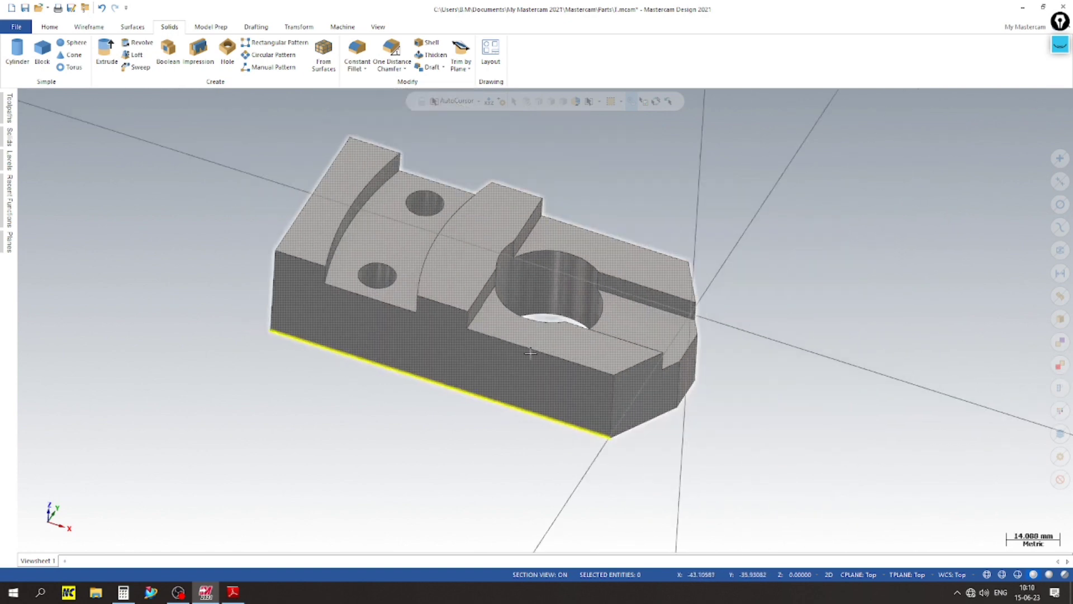
Change the colour of the whole solid to light yellow
click(592, 393)
right_click(593, 392)
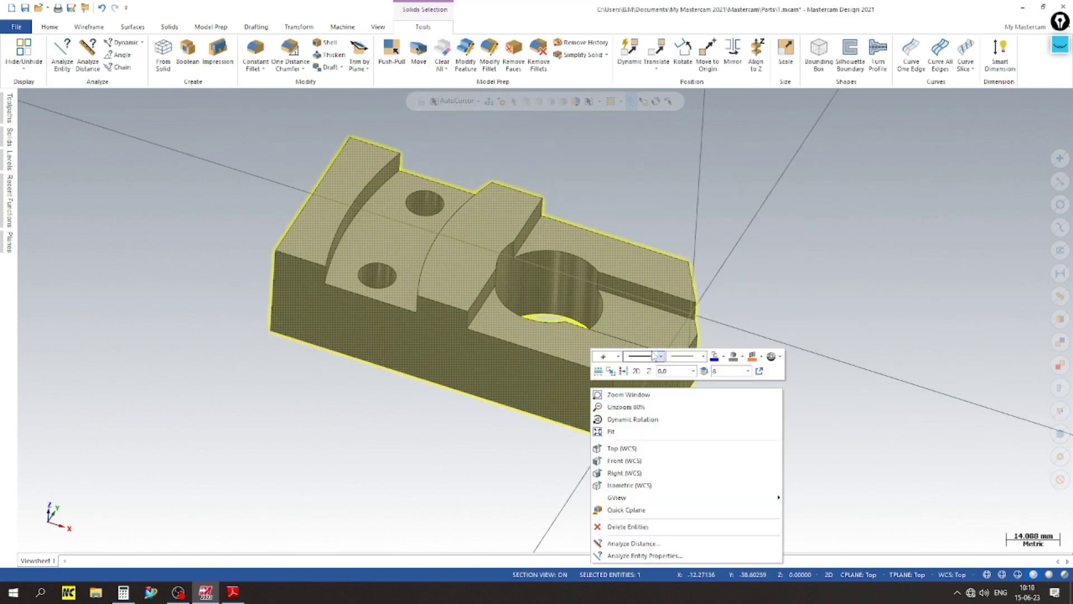
click(743, 357)
click(749, 418)
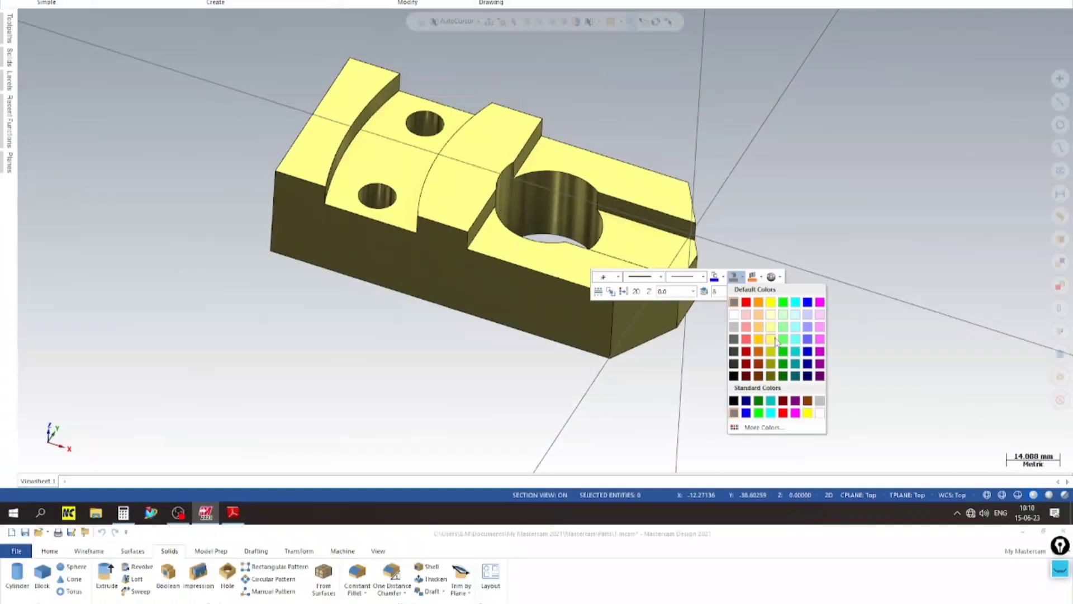
click(771, 419)
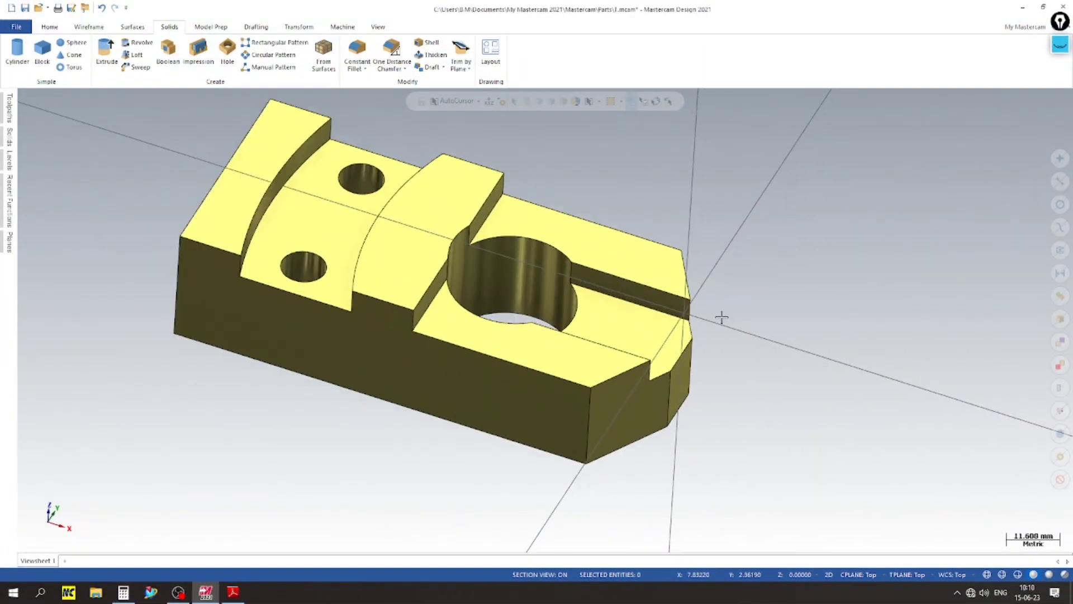
Return to the isometric view and change the solid's colour to light grey
middle_drag(712, 317, 379, 370)
mouse_move(373, 258)
middle_down()
mouse_move(647, 455)
mouse_move(858, 276)
mouse_move(780, 341)
mouse_move(714, 354)
mouse_move(623, 274)
middle_up()
right_click(623, 274)
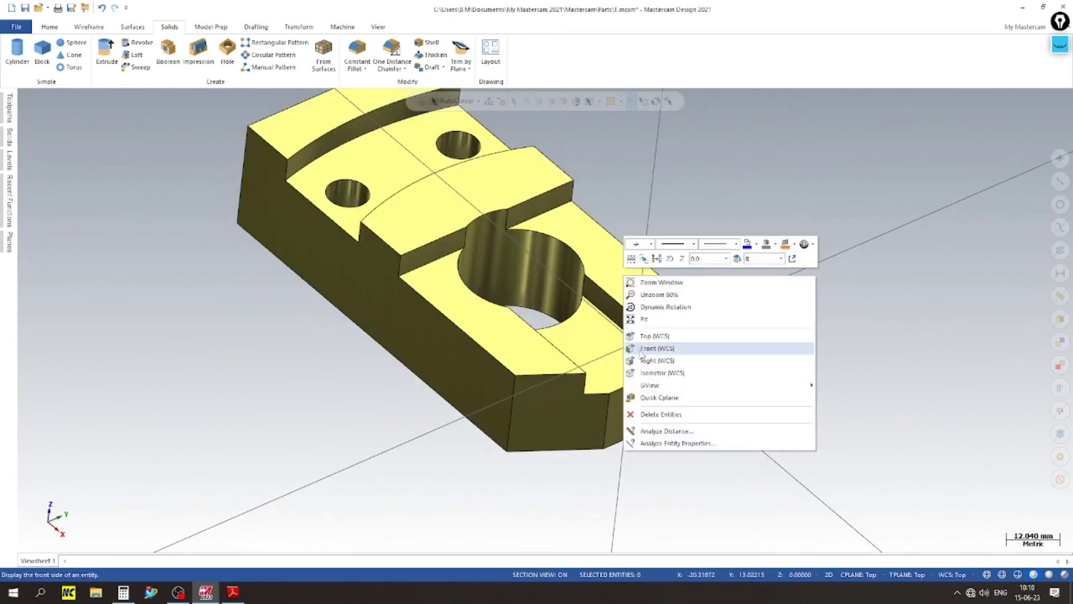
click(653, 372)
click(618, 390)
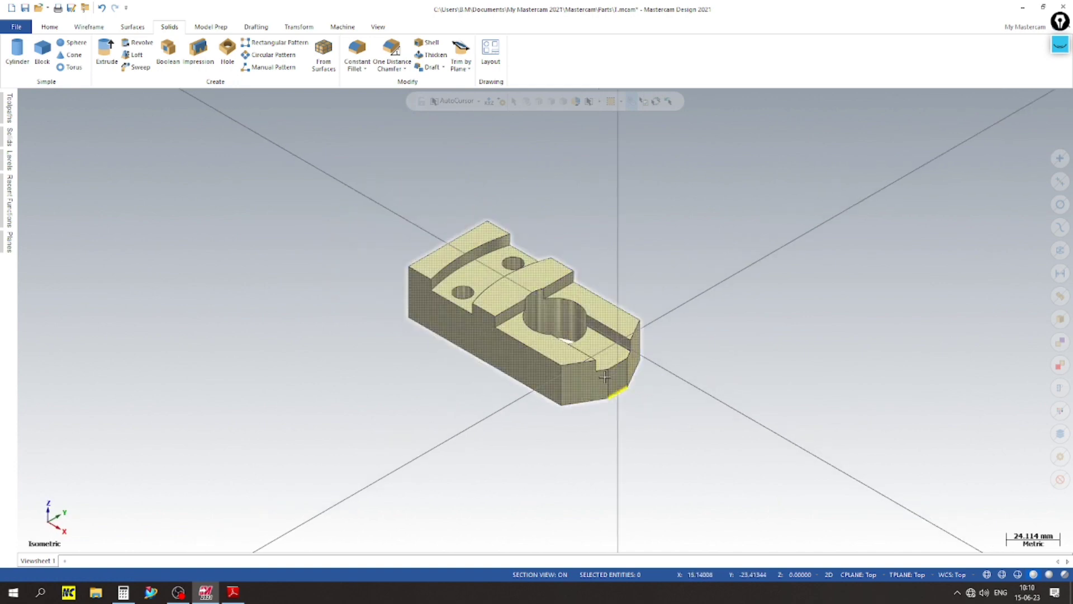
right_click(605, 376)
click(757, 345)
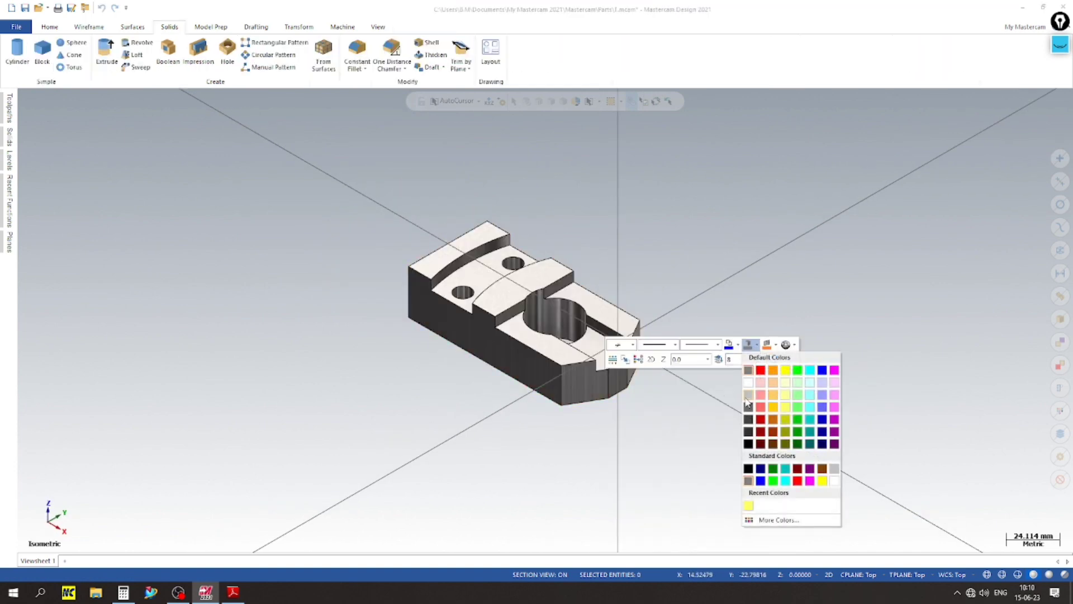
click(748, 400)
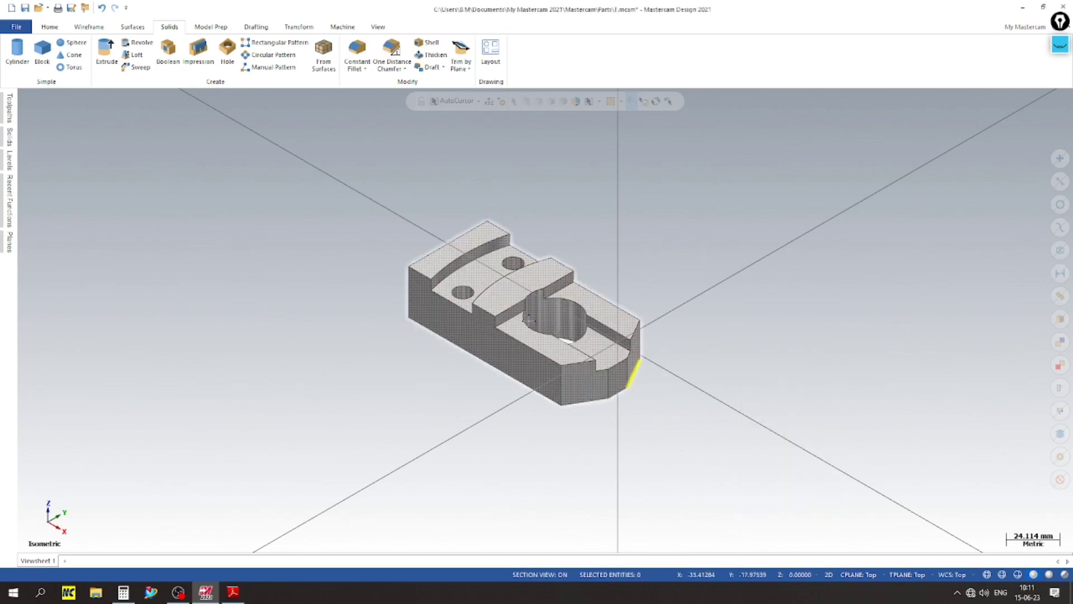
scroll(548, 297, up, 5)
scroll(799, 304, up, 3)
scroll(805, 307, down, 3)
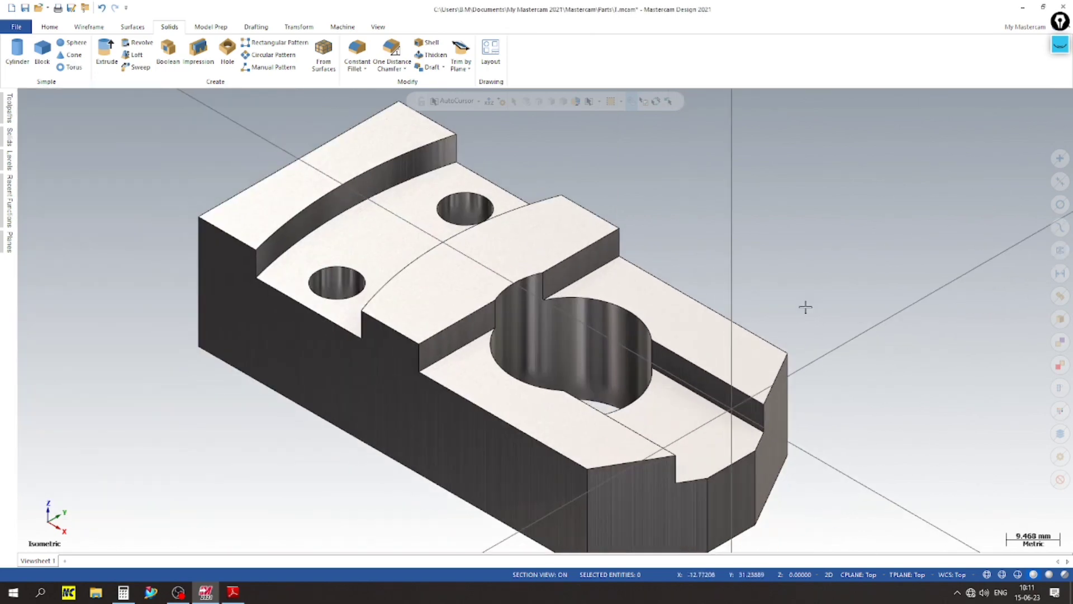